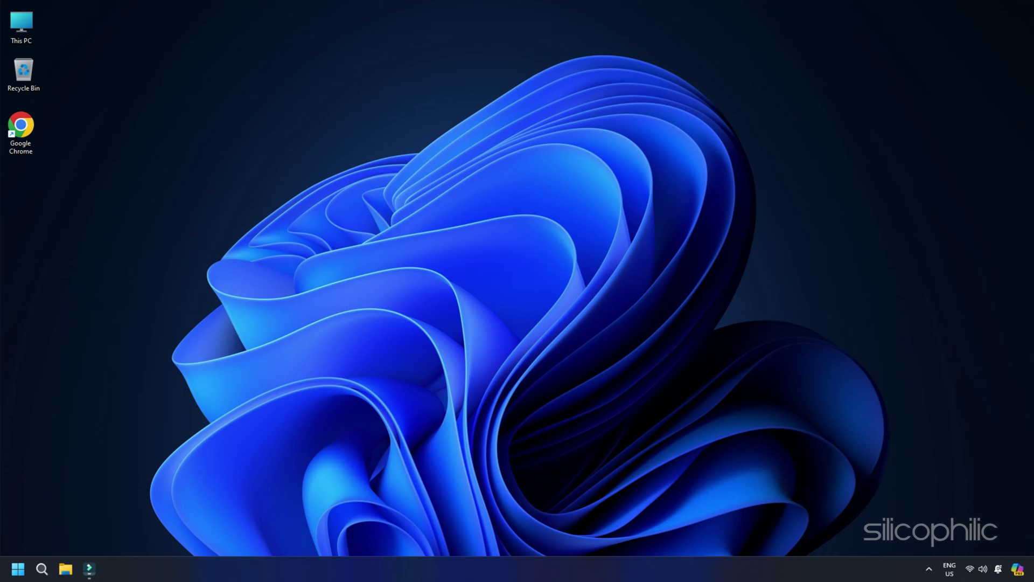
# Step: Disable and apply all non-Microsoft services in System Configuration (msconfig)
pyautogui.press('super+r')
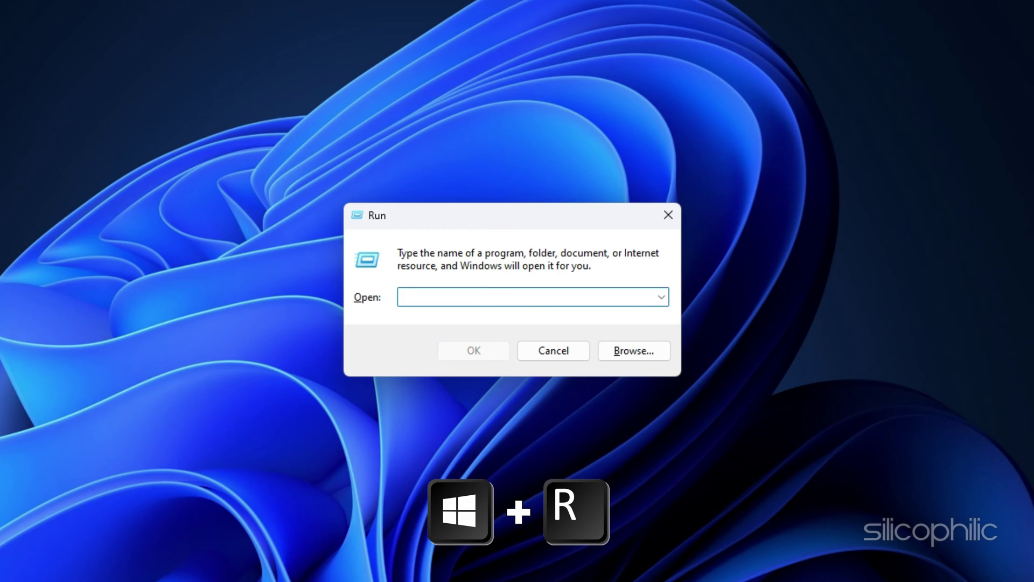
pyautogui.write('msconfig')
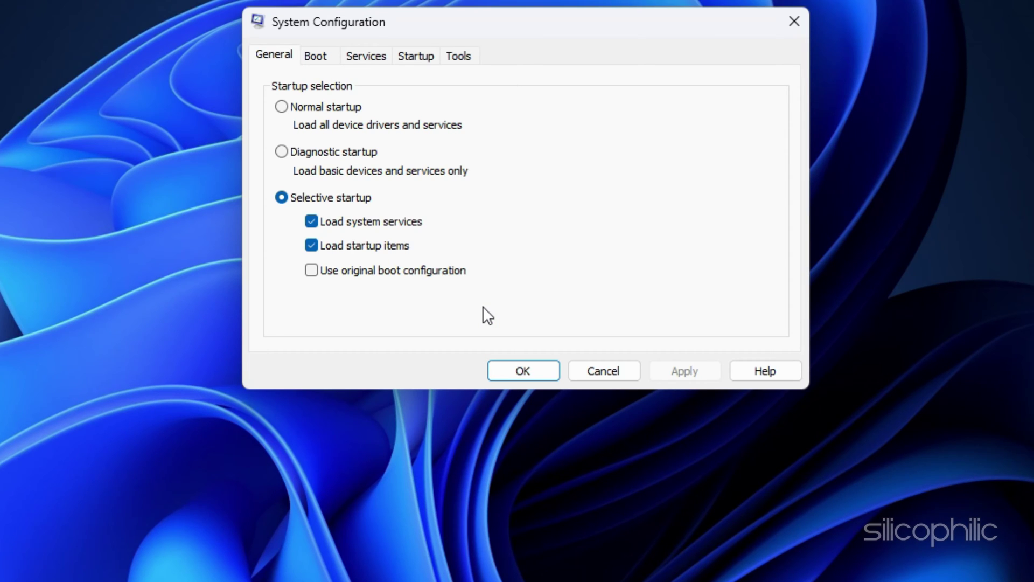
pyautogui.click(373, 59)
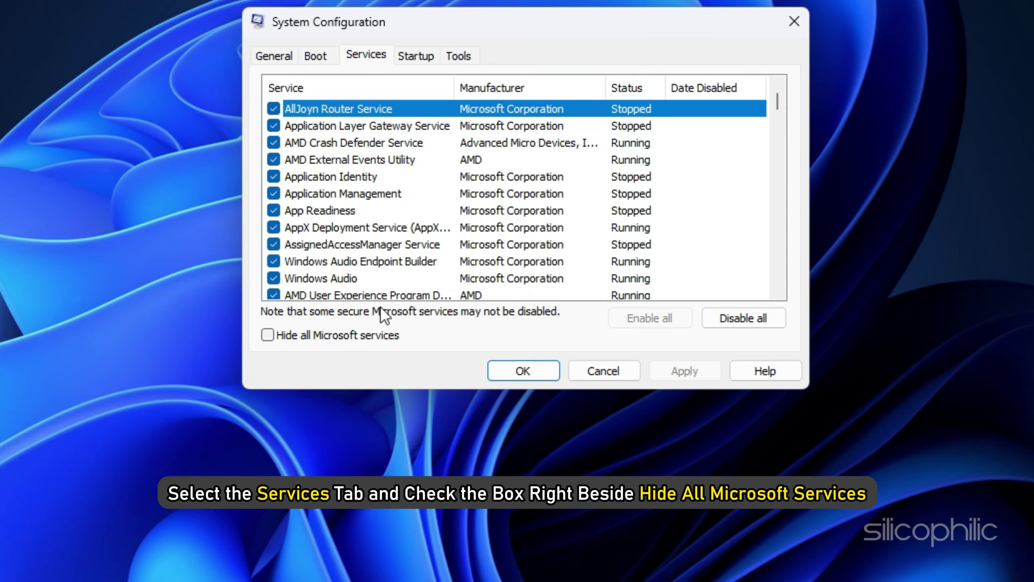
pyautogui.click(267, 335)
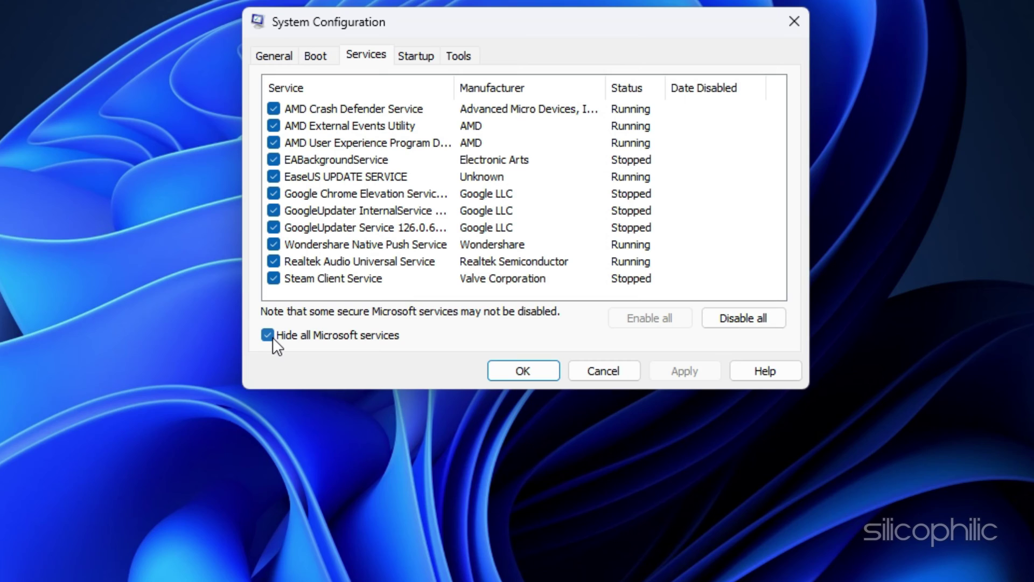
pyautogui.click(746, 326)
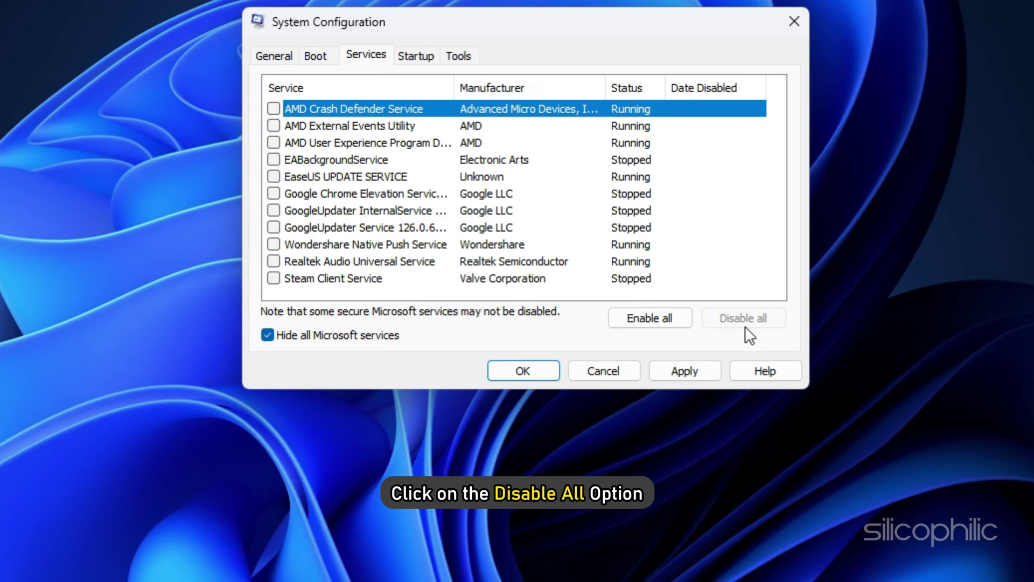
pyautogui.click(682, 374)
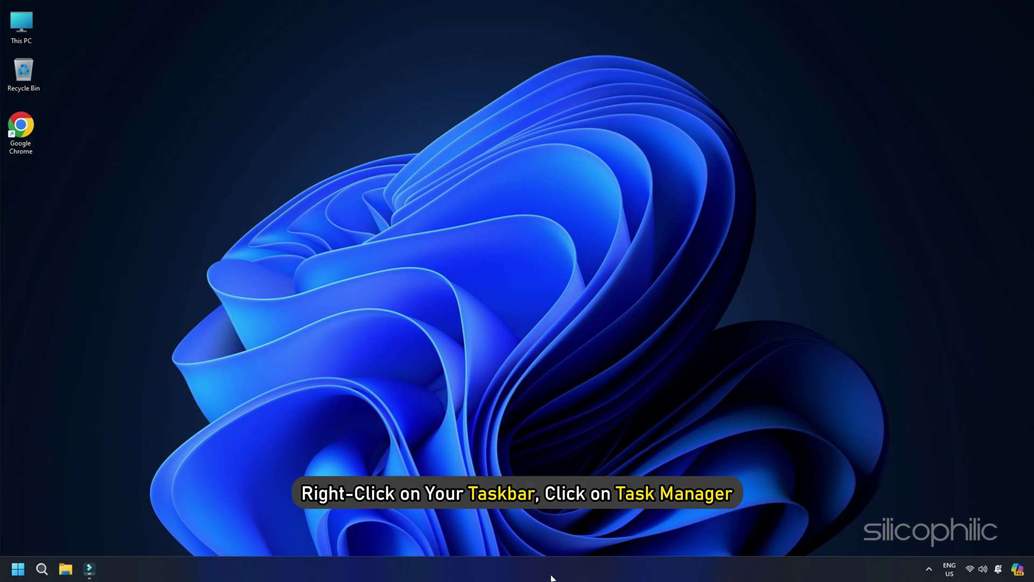
# Step: Disable browser_assistant under Task Manager's Startup apps, then close Task Manager
pyautogui.rightClick(20, 570)
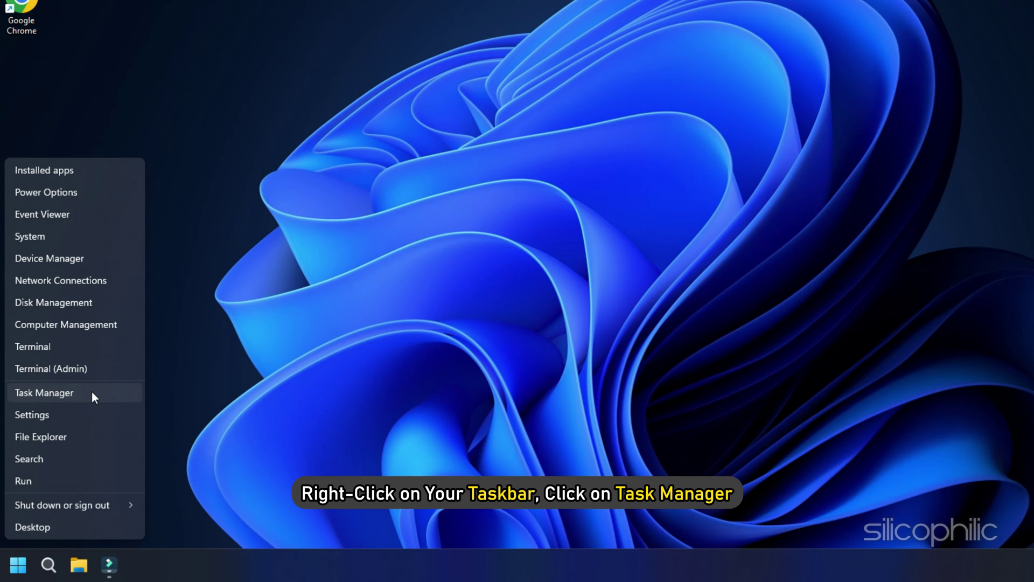
pyautogui.click(92, 392)
pyautogui.click(335, 198)
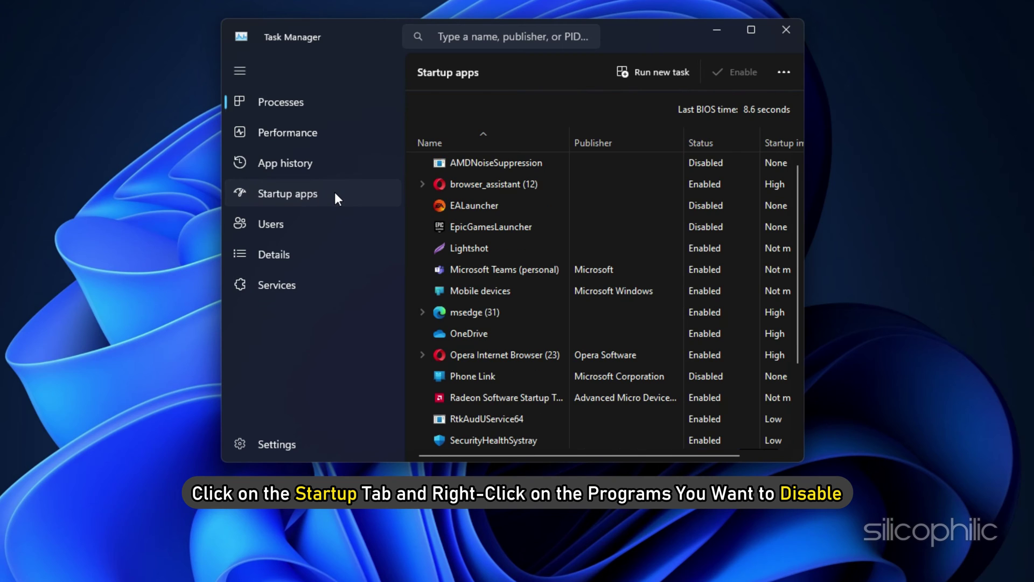
pyautogui.rightClick(498, 187)
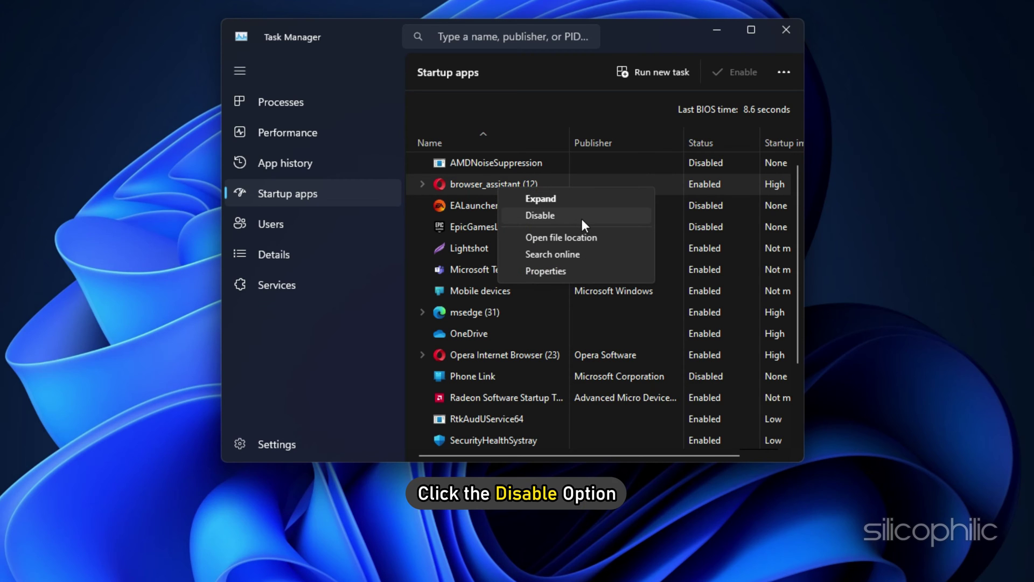
pyautogui.click(541, 215)
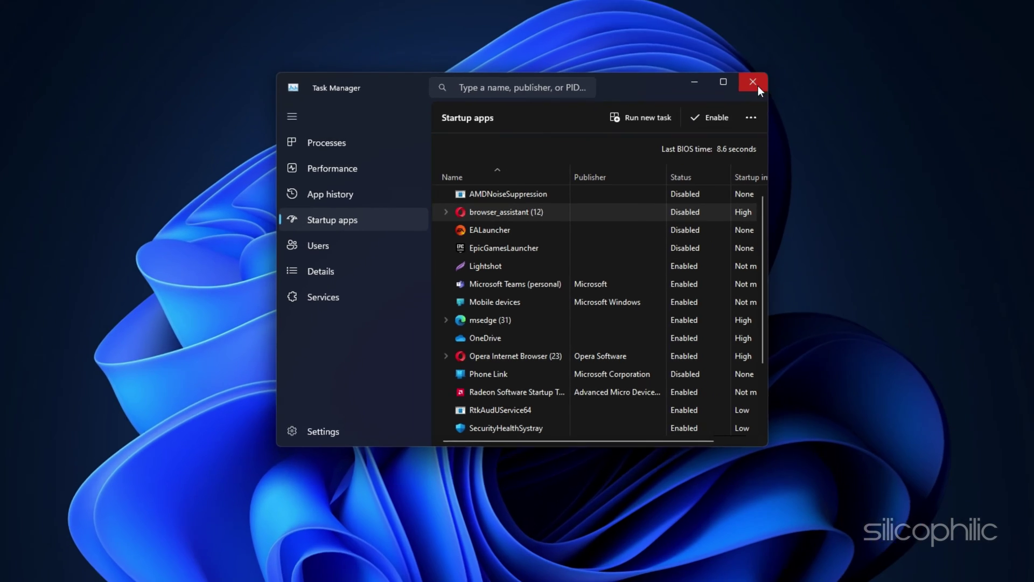
pyautogui.click(785, 29)
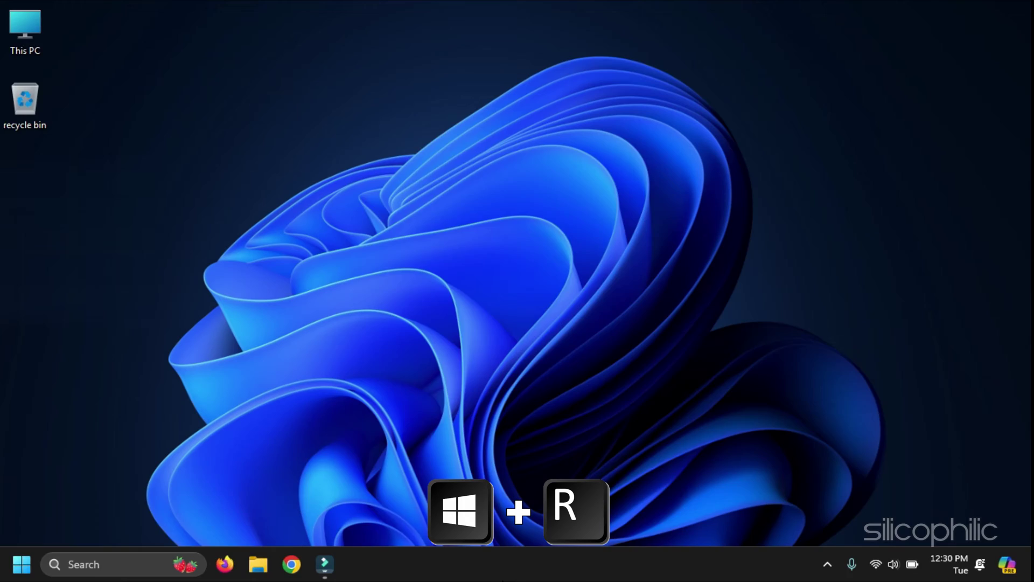
# Step: Launch Word in Safe Mode by running winword /safe
pyautogui.press('super+r')
pyautogui.write('win')
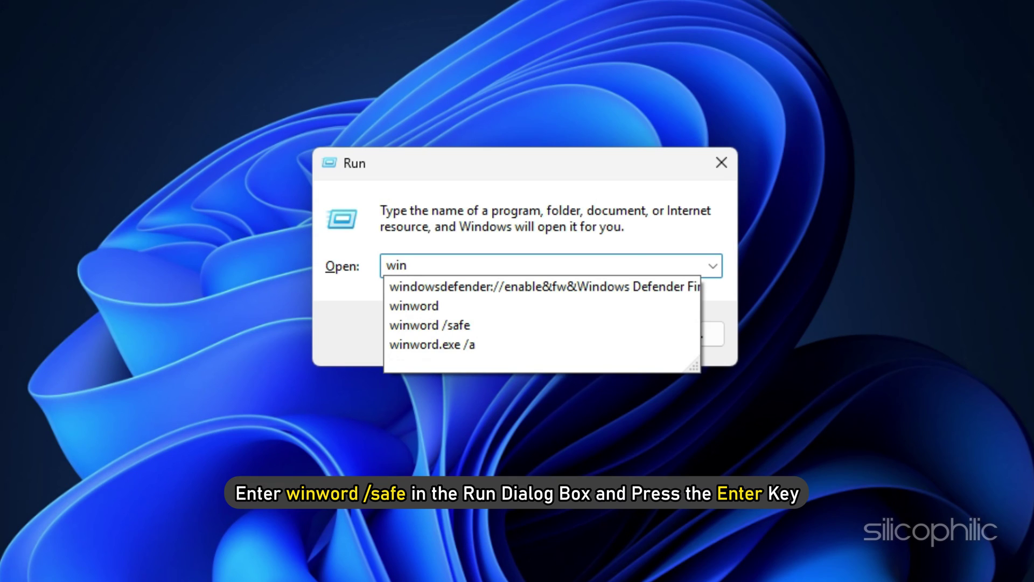
pyautogui.click(457, 327)
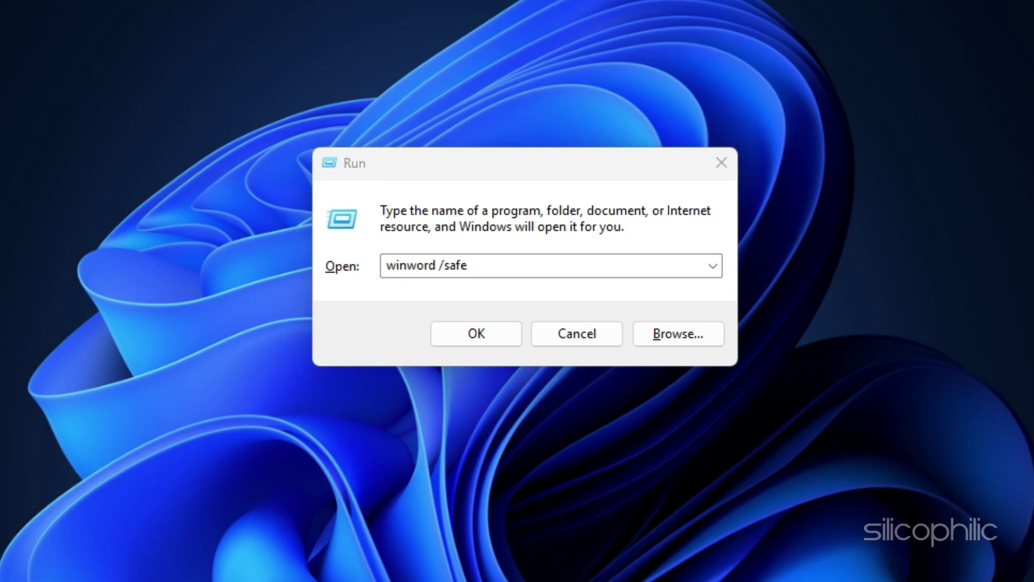
pyautogui.press('Return')
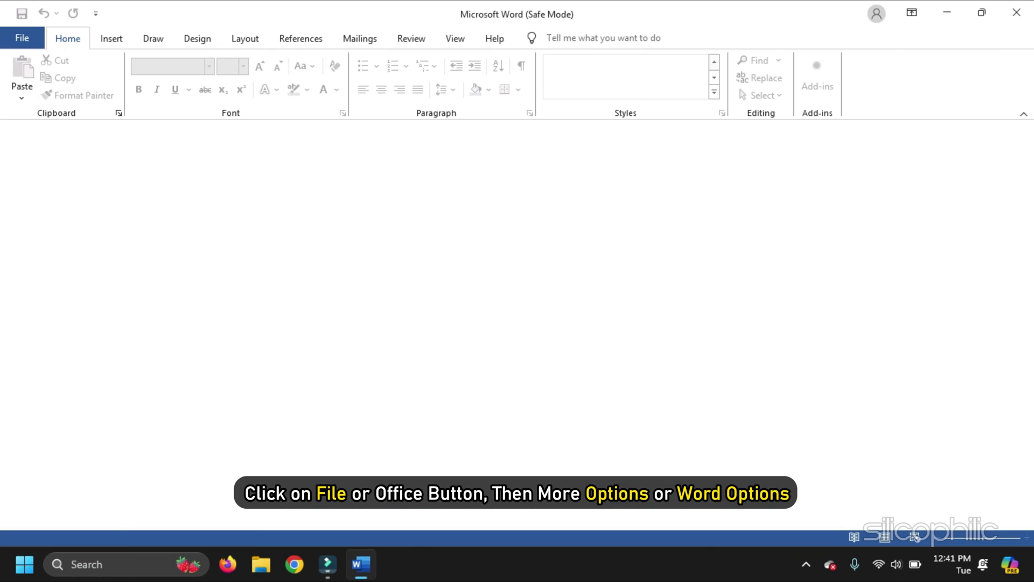
# Step: Uncheck the 'OneNote Notes about Word Documents' COM add-in in Word Options
pyautogui.click(31, 41)
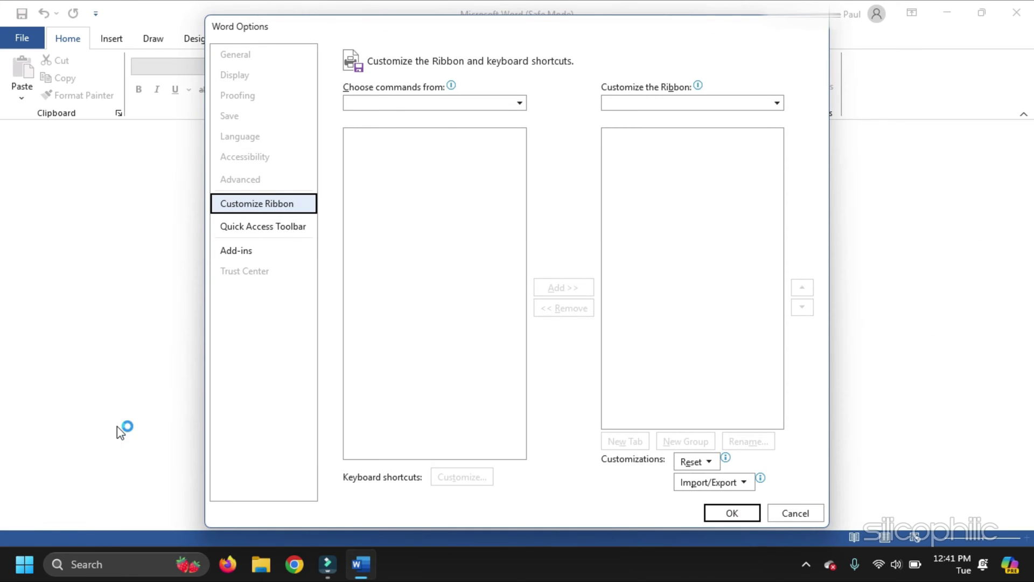
pyautogui.click(274, 251)
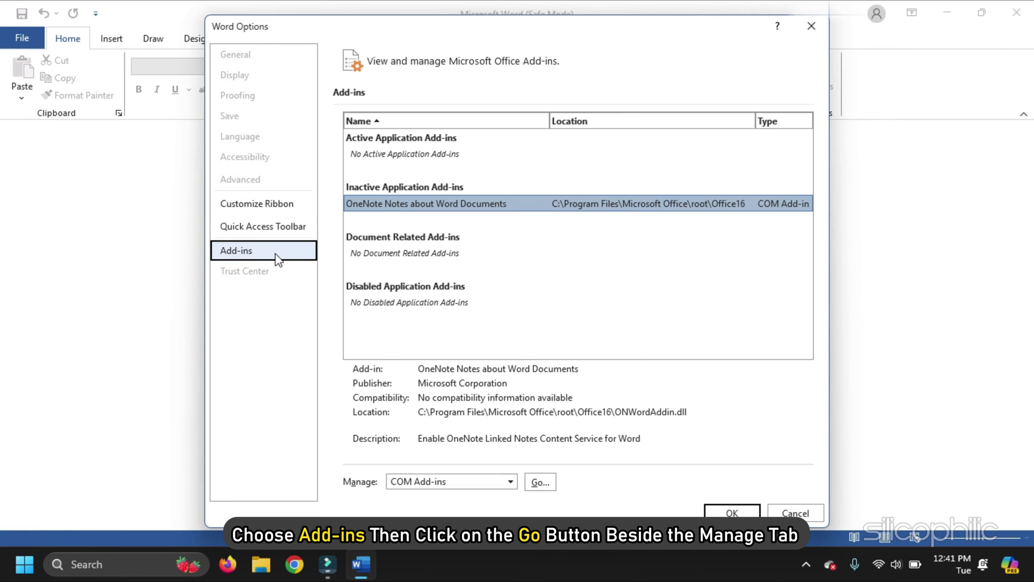
pyautogui.click(540, 481)
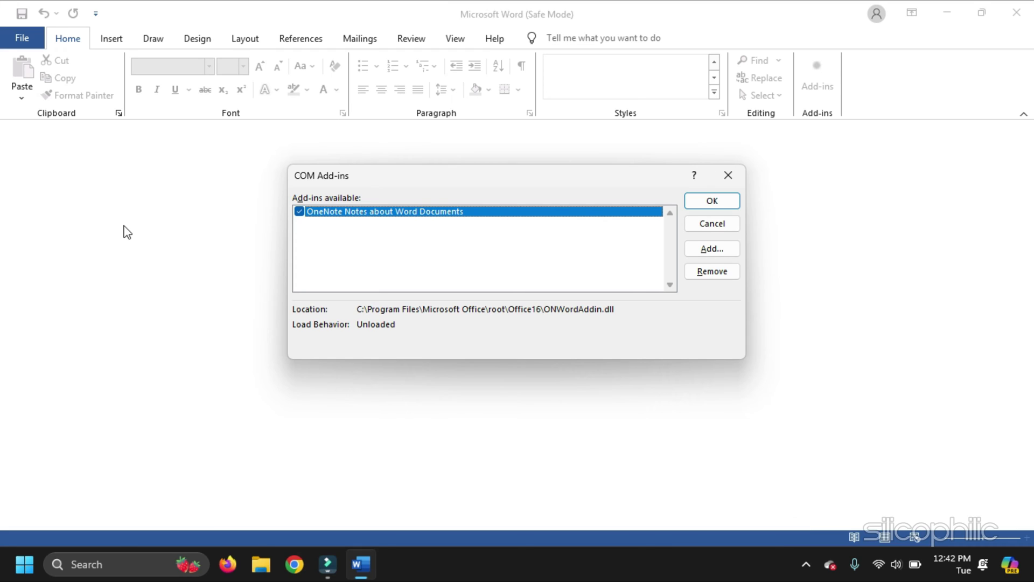
pyautogui.click(299, 212)
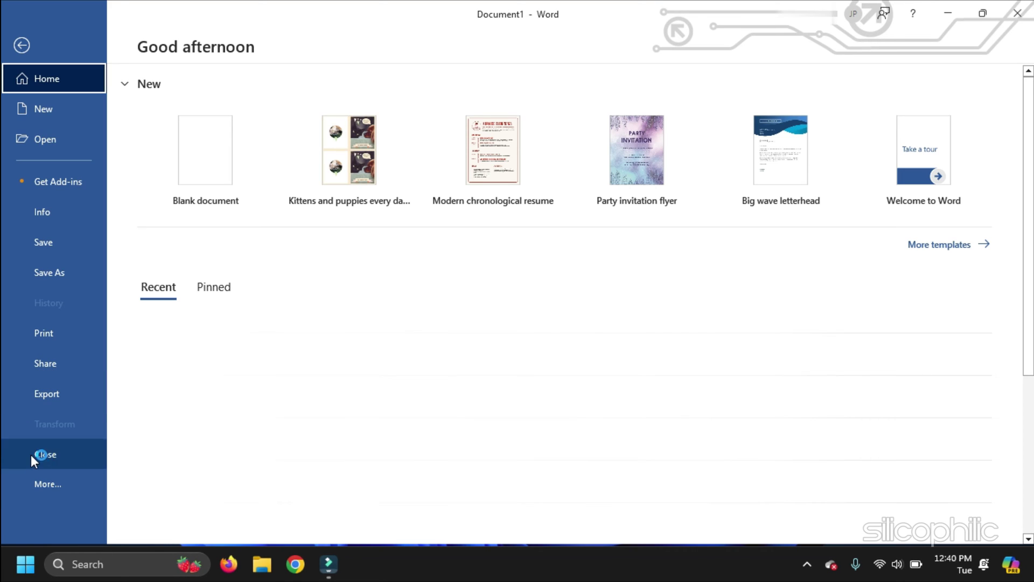
# Step: Uncheck 'Update document content while dragging' and 'Use subpixel positioning' in Advanced options, and save
pyautogui.click(48, 483)
pyautogui.click(156, 484)
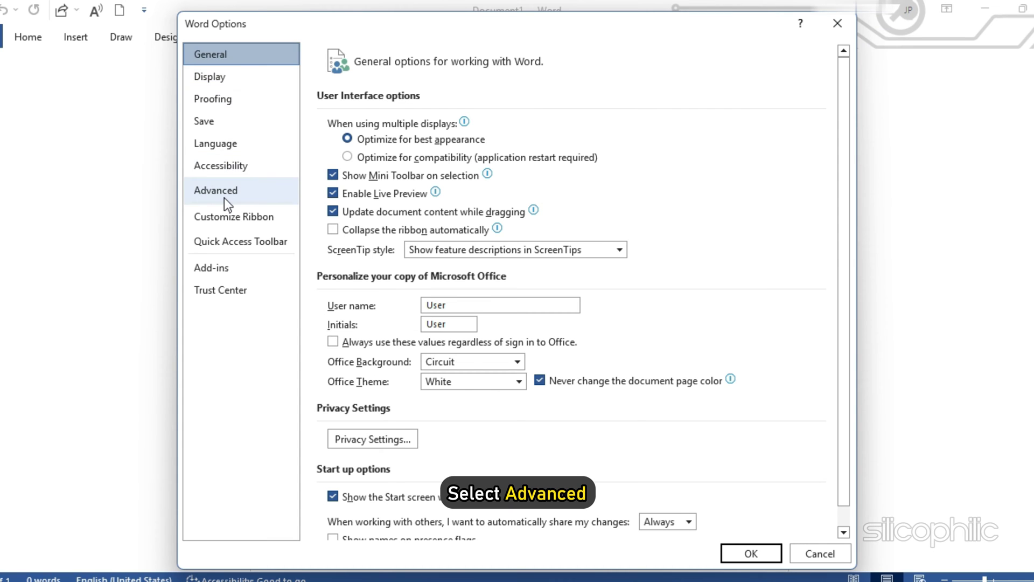
pyautogui.click(224, 197)
pyautogui.scroll(-3, 433, 330)
pyautogui.scroll(-10, 433, 330)
pyautogui.scroll(-5, 421, 314)
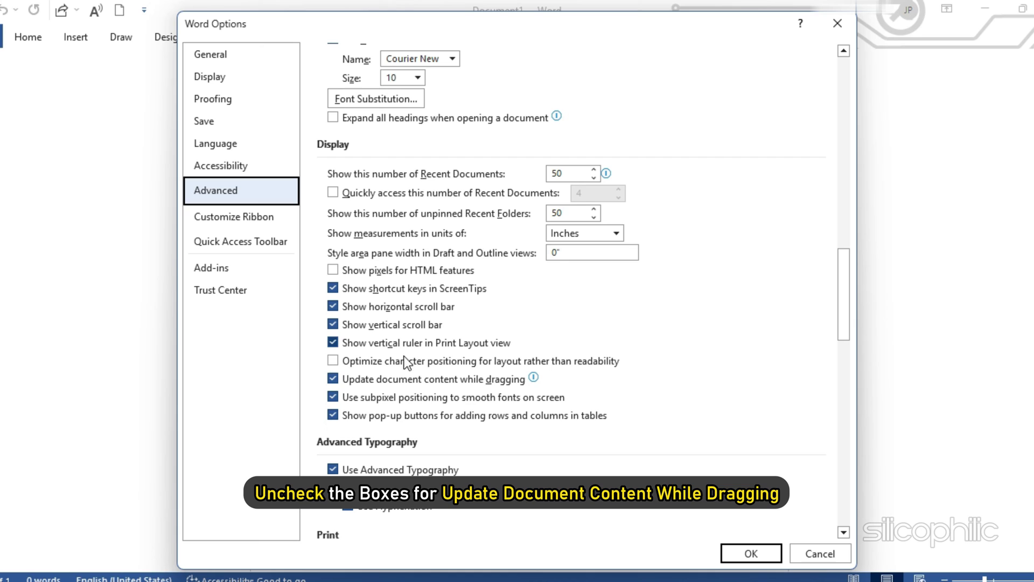
pyautogui.click(332, 377)
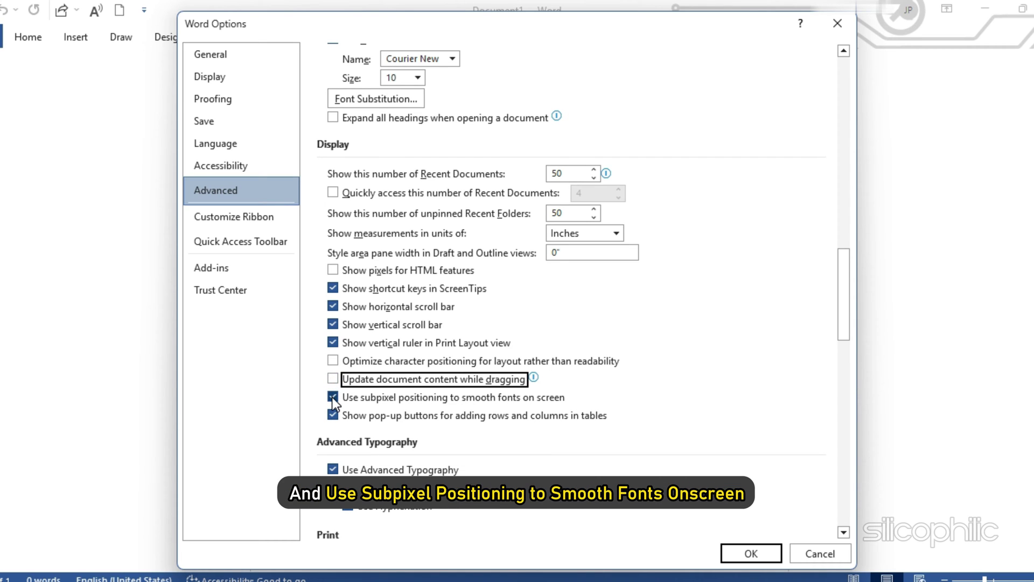
pyautogui.click(333, 397)
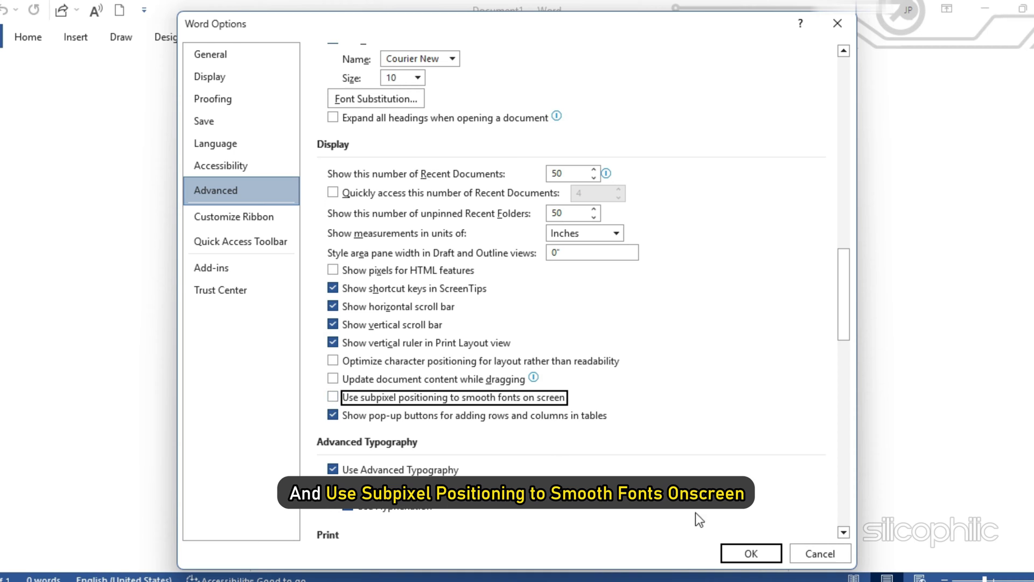
pyautogui.click(751, 554)
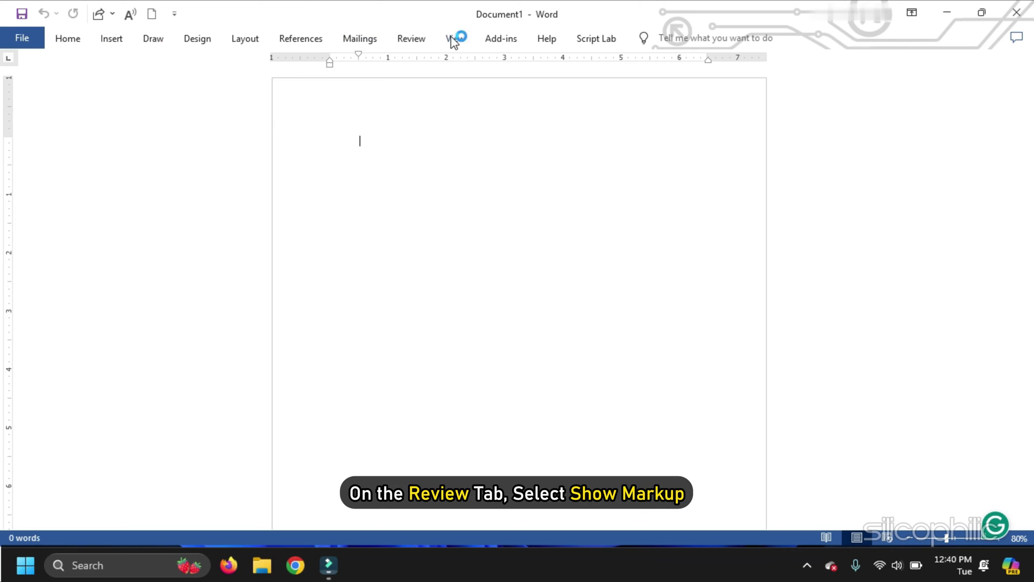
# Step: Set markup balloons to show only comments and formatting, then go to File > Open
pyautogui.click(417, 41)
pyautogui.click(659, 80)
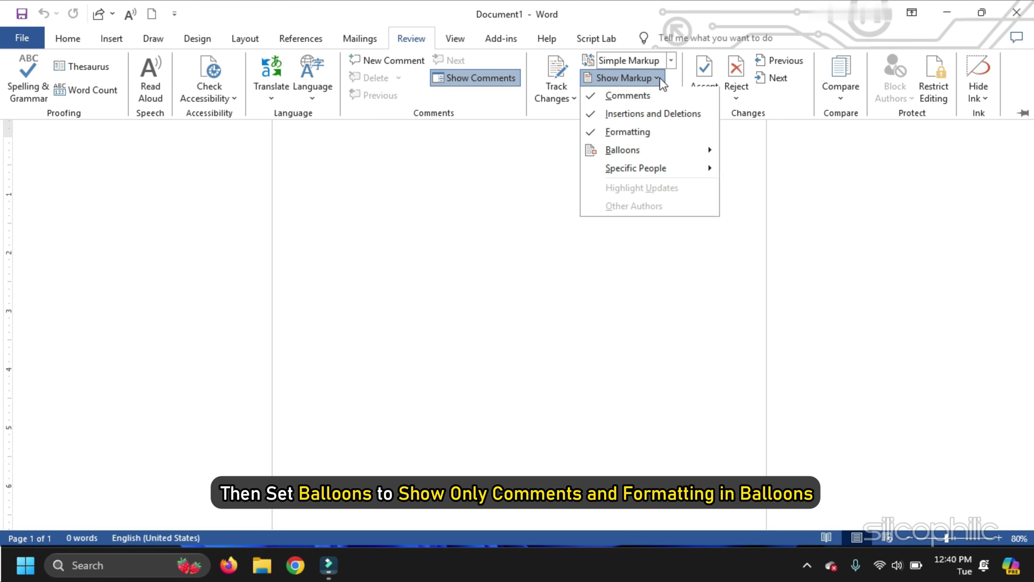
pyautogui.moveTo(622, 153)
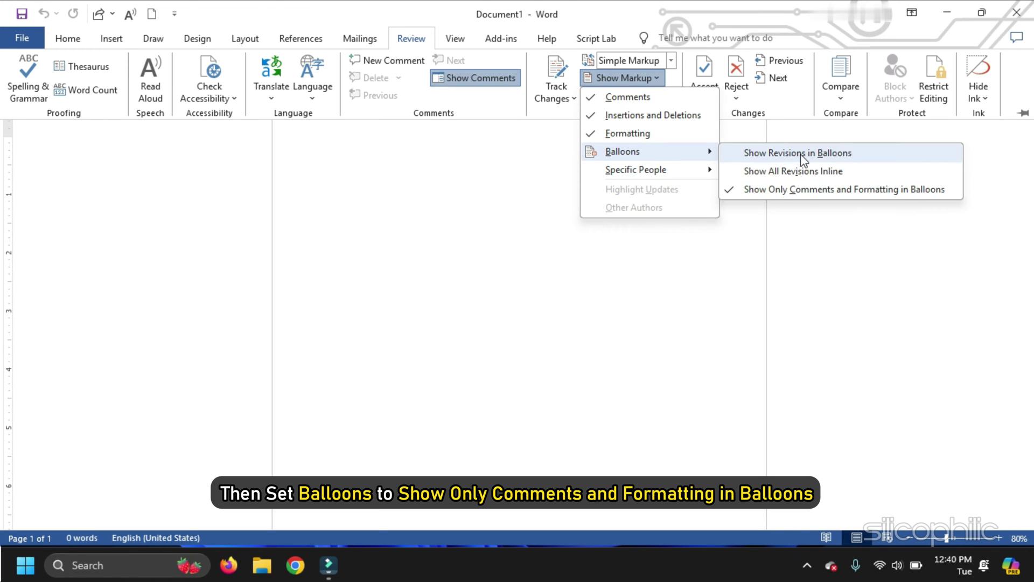
pyautogui.click(798, 191)
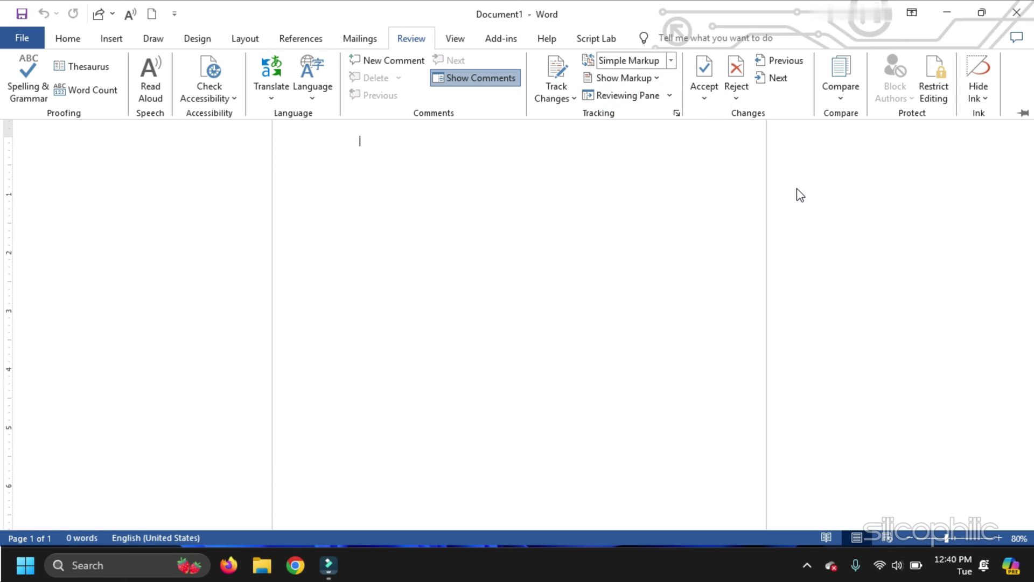
pyautogui.click(20, 38)
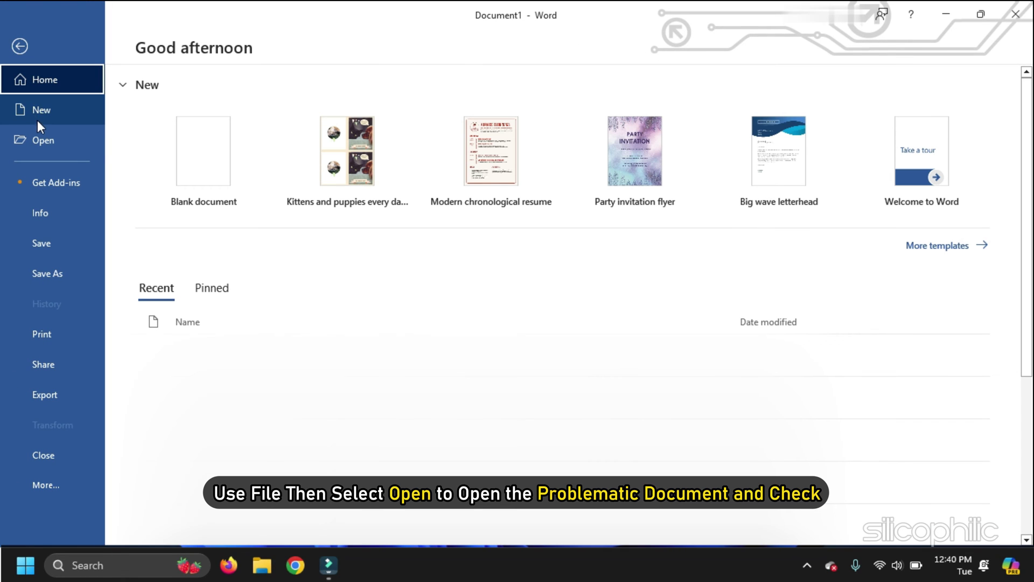
pyautogui.click(45, 138)
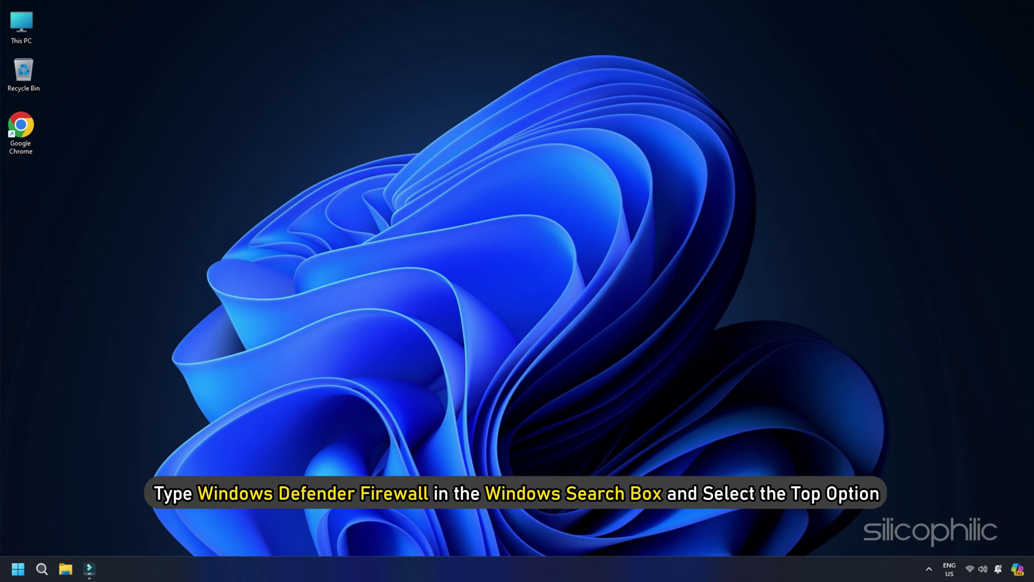
# Step: Turn Windows Defender Firewall off for private and public networks, save, and close it
pyautogui.click(42, 570)
pyautogui.write('Windows Defender Firewall')
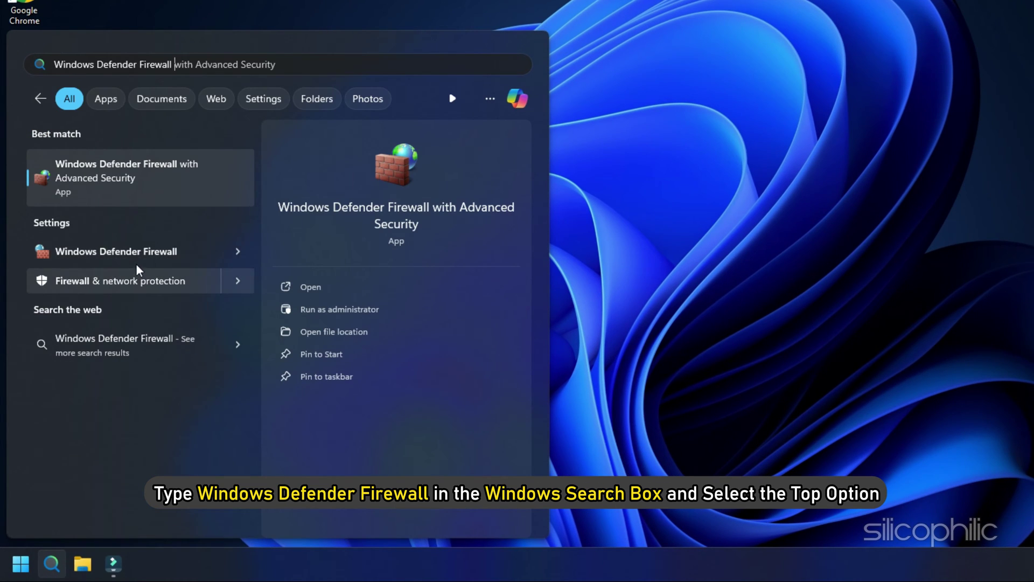
pyautogui.click(140, 257)
pyautogui.click(213, 185)
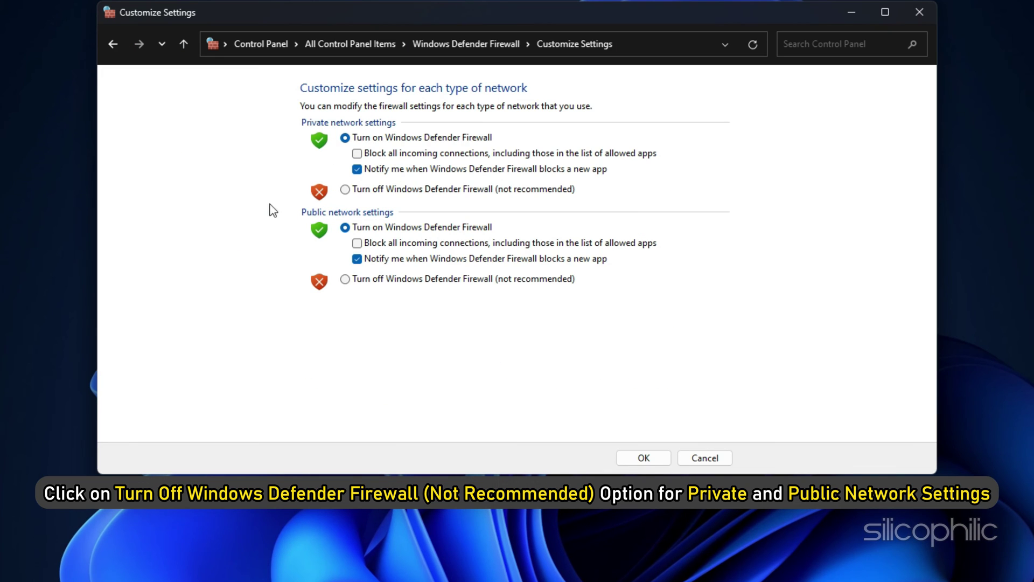
pyautogui.click(345, 191)
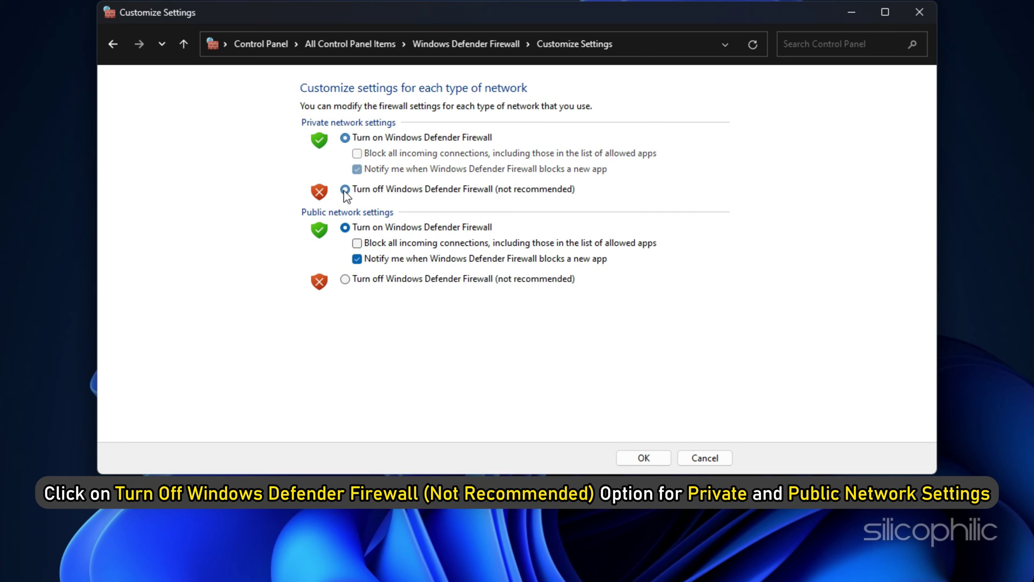
pyautogui.click(346, 280)
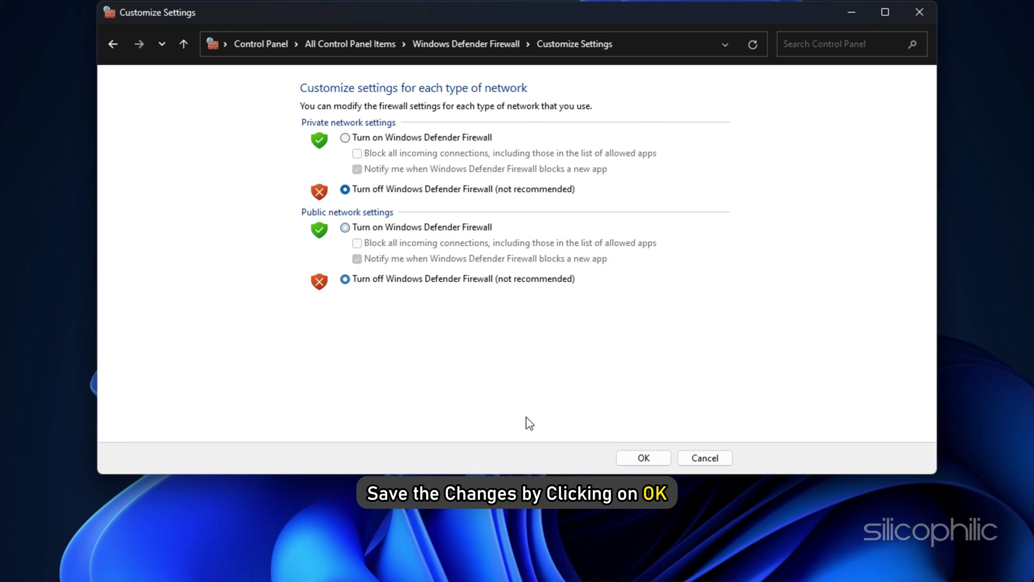
pyautogui.click(621, 458)
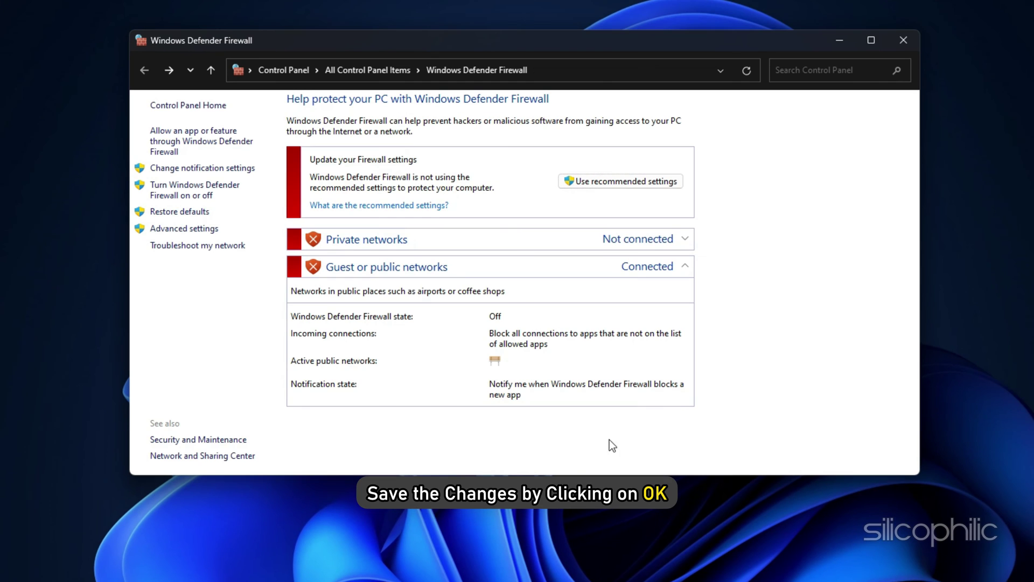
pyautogui.click(907, 42)
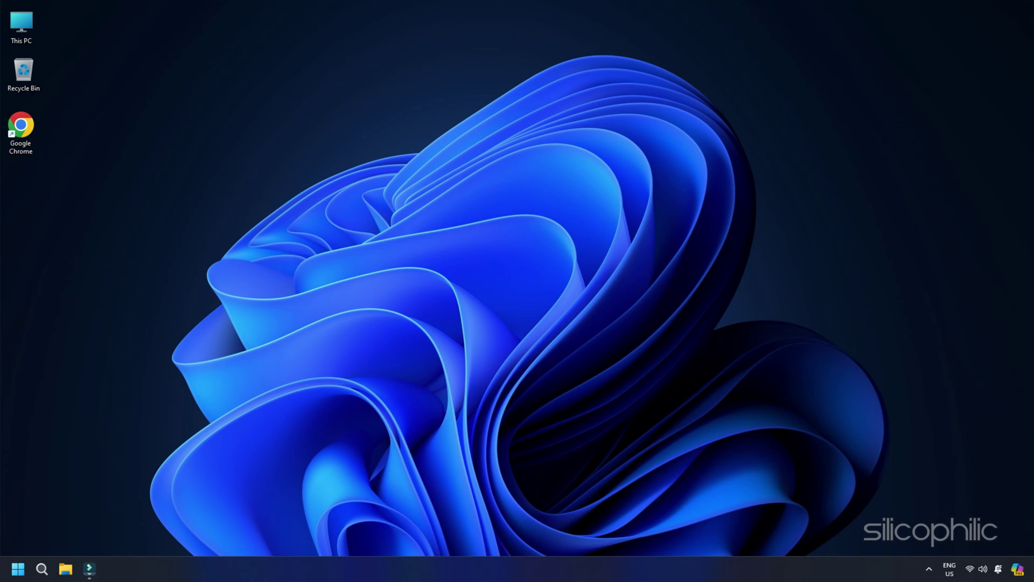
# Step: Switch off Real-time protection under Virus & threat protection and approve the UAC prompt
pyautogui.click(42, 569)
pyautogui.write('Windows Security')
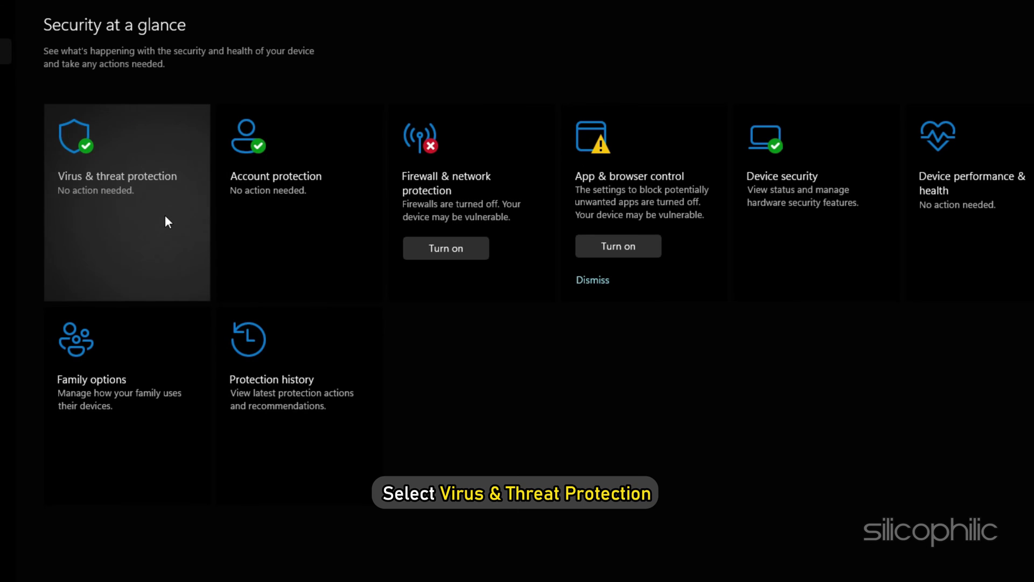
pyautogui.click(165, 217)
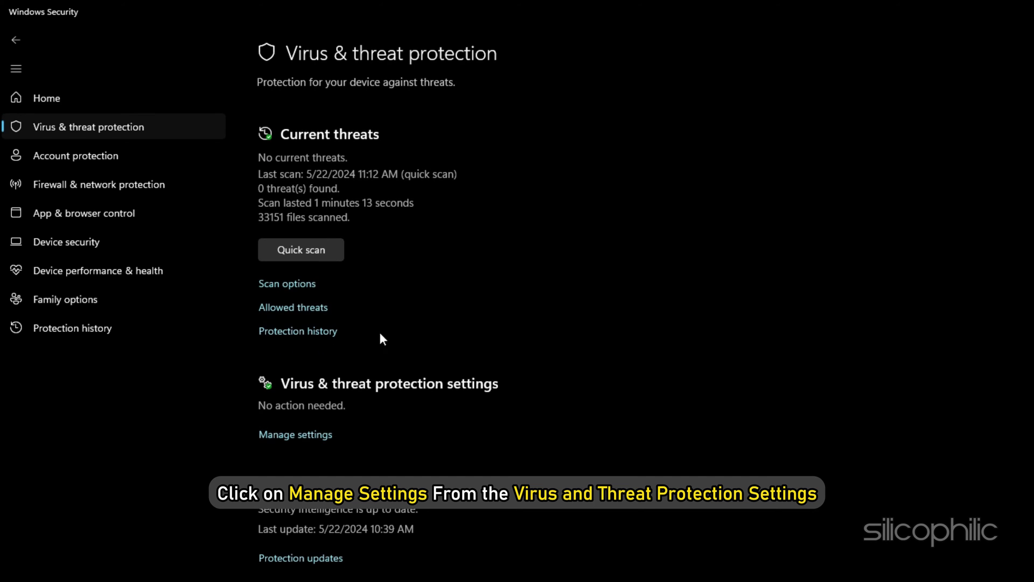
pyautogui.click(323, 435)
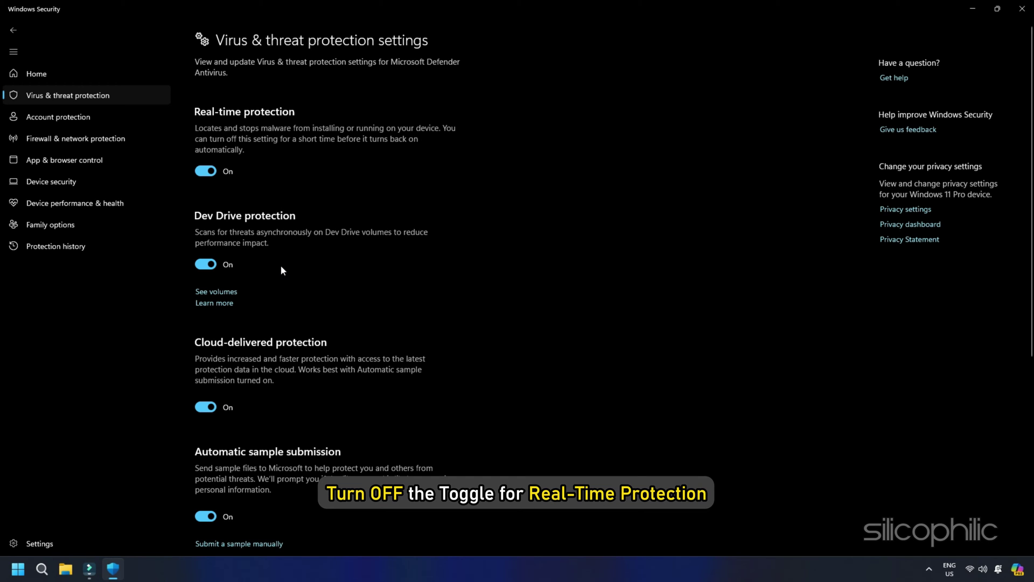
pyautogui.click(204, 172)
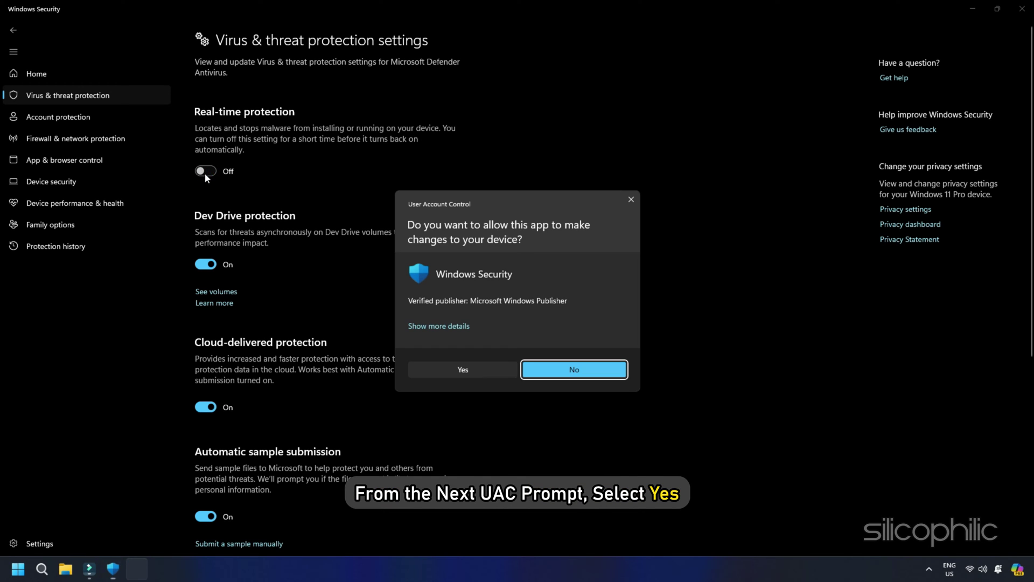
pyautogui.click(431, 369)
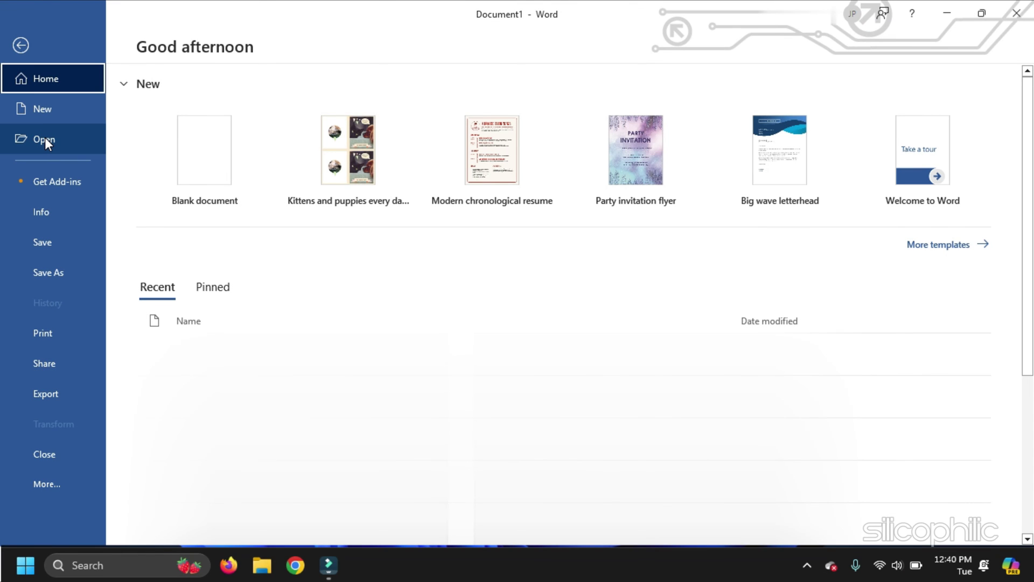
# Step: Go to the Open page in Word's backstage
pyautogui.click(44, 138)
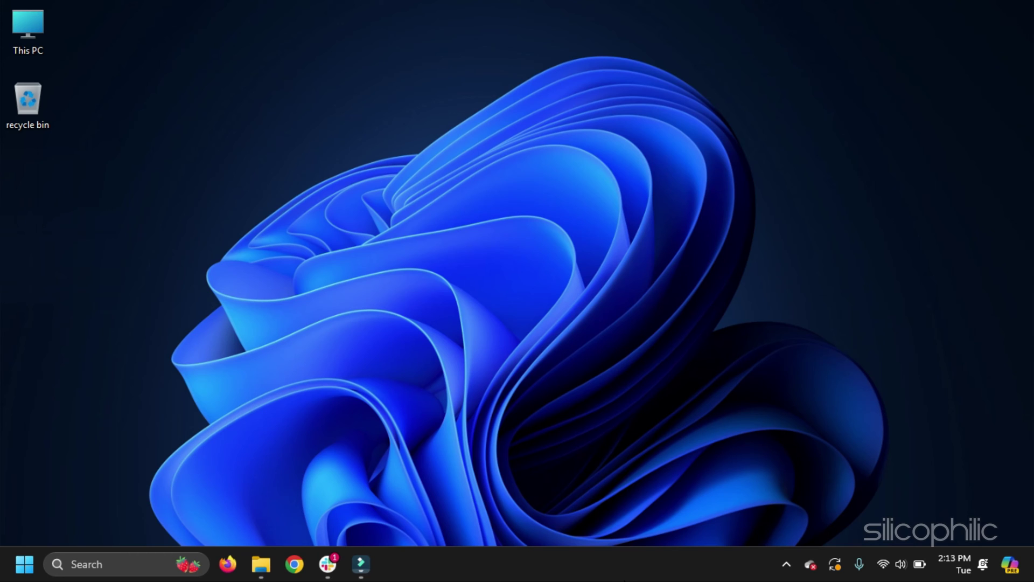
# Step: Repair Microsoft 365 (Office) from its Advanced options in Installed apps, then begin a reset
pyautogui.press('super+i')
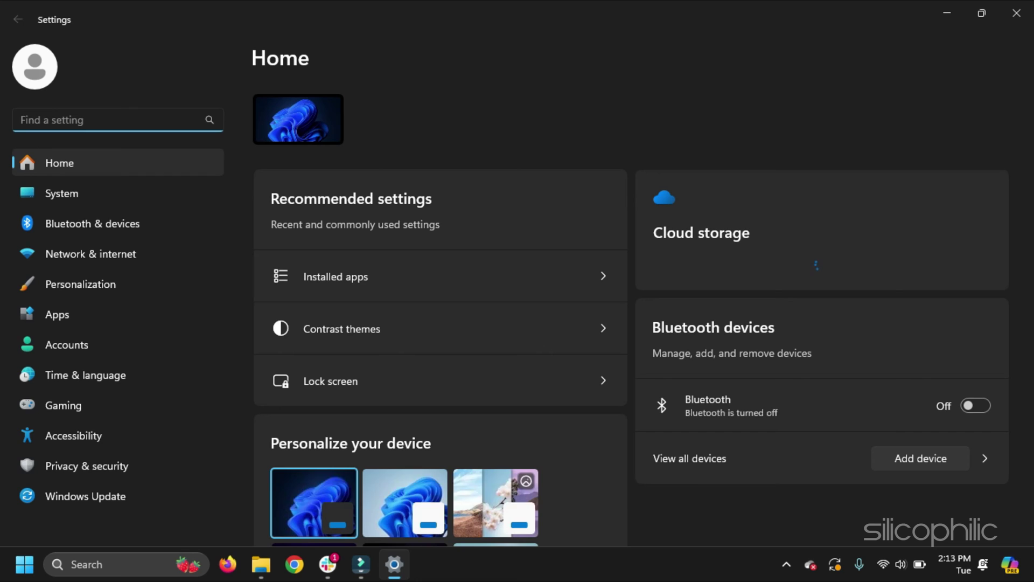
pyautogui.click(131, 318)
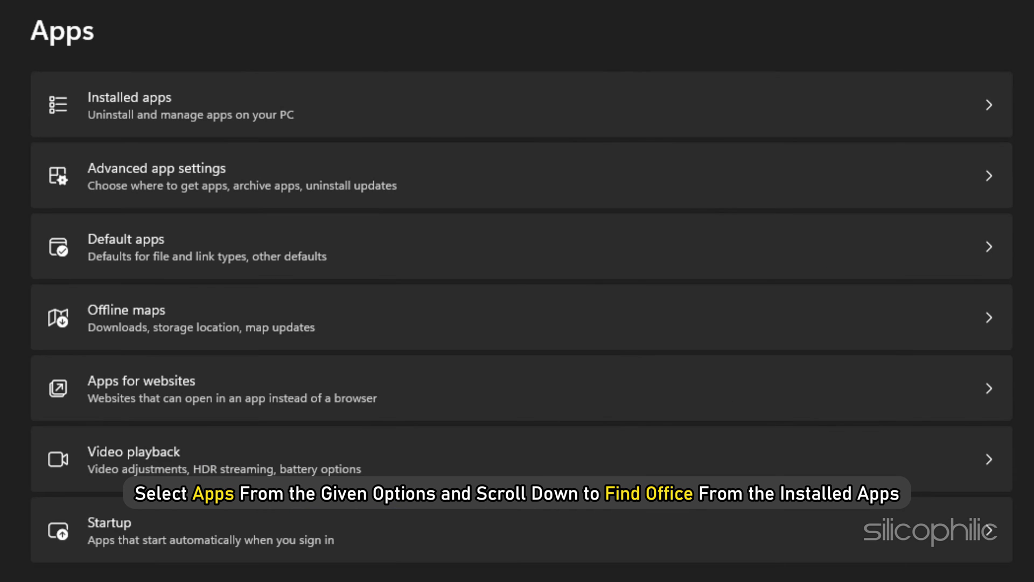
pyautogui.click(289, 120)
pyautogui.write('office')
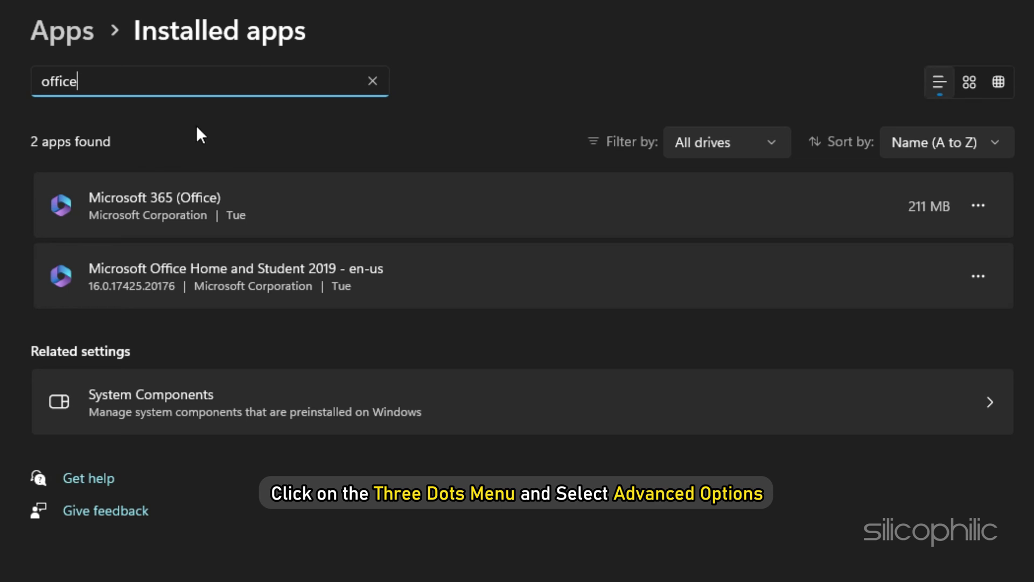
pyautogui.click(976, 206)
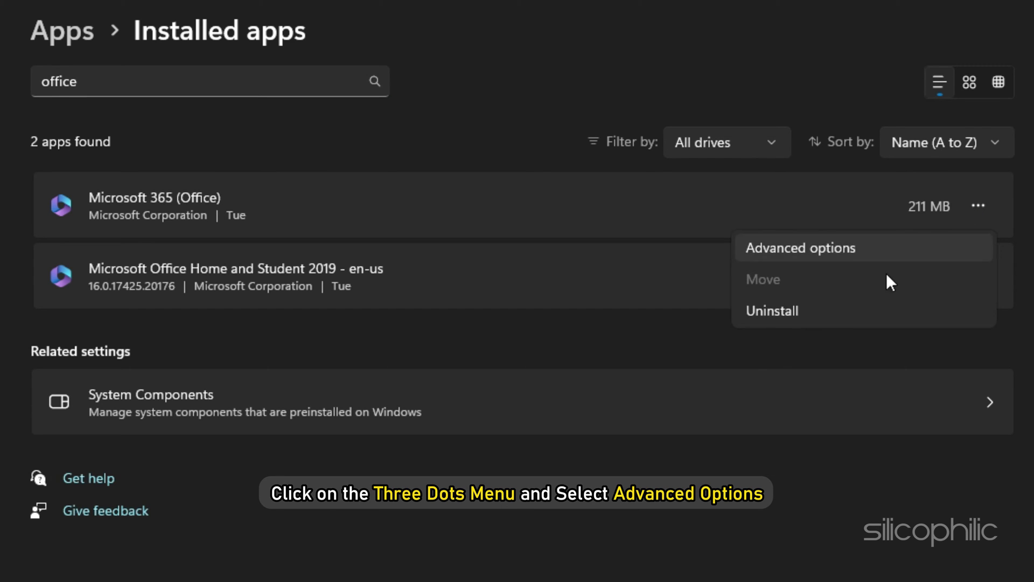
pyautogui.click(772, 251)
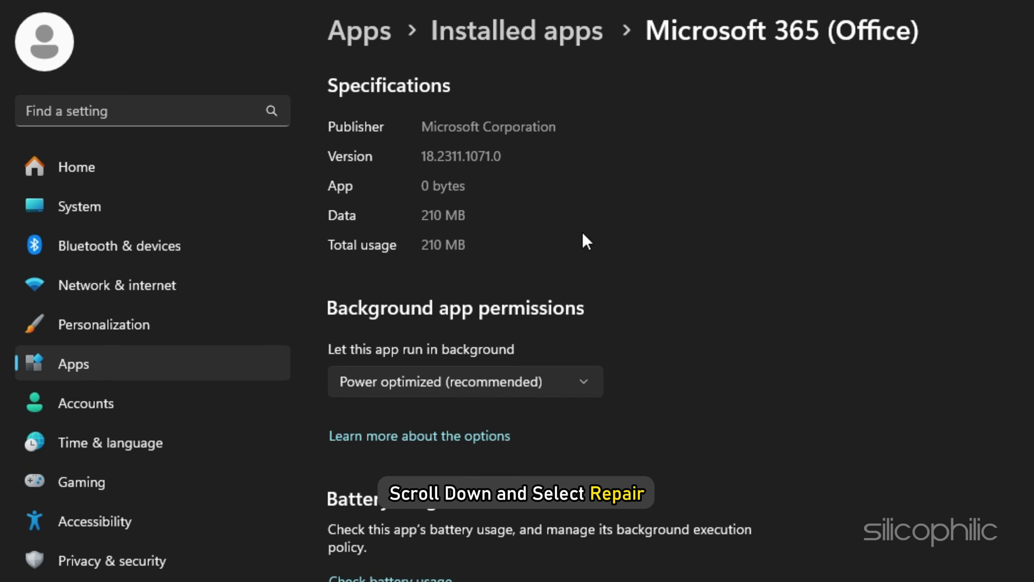
pyautogui.scroll(-5, 582, 241)
pyautogui.scroll(-3, 690, 274)
pyautogui.click(401, 311)
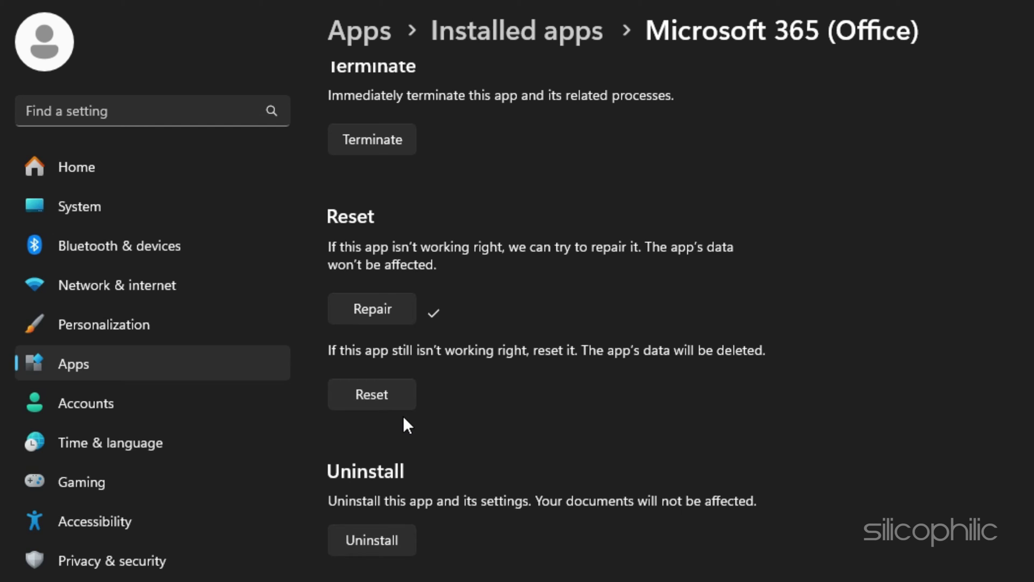
pyautogui.click(400, 402)
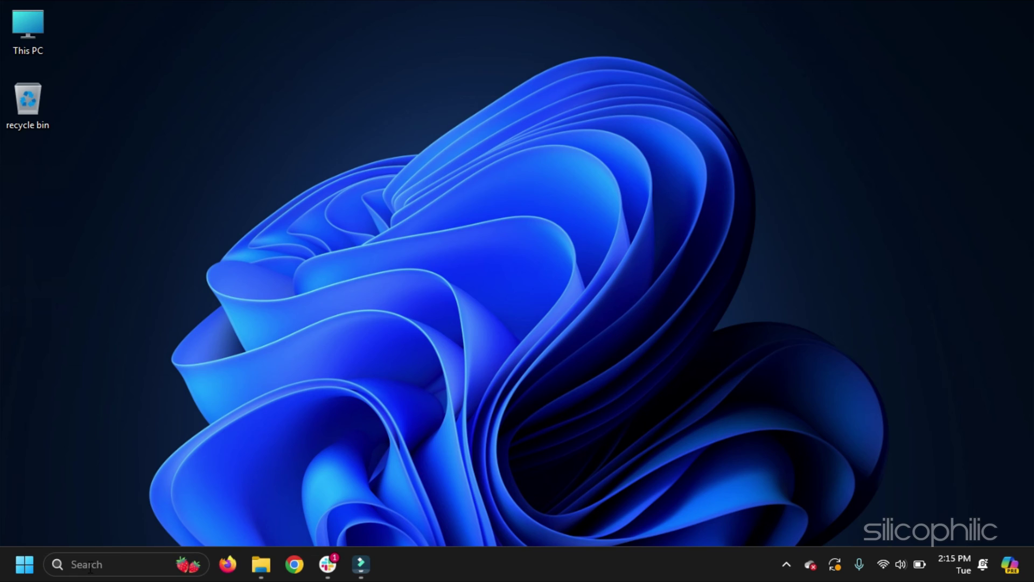
# Step: Start an Online Repair of Microsoft Office Home and Student 2019 from Programs and Features
pyautogui.click(108, 564)
pyautogui.write('cont')
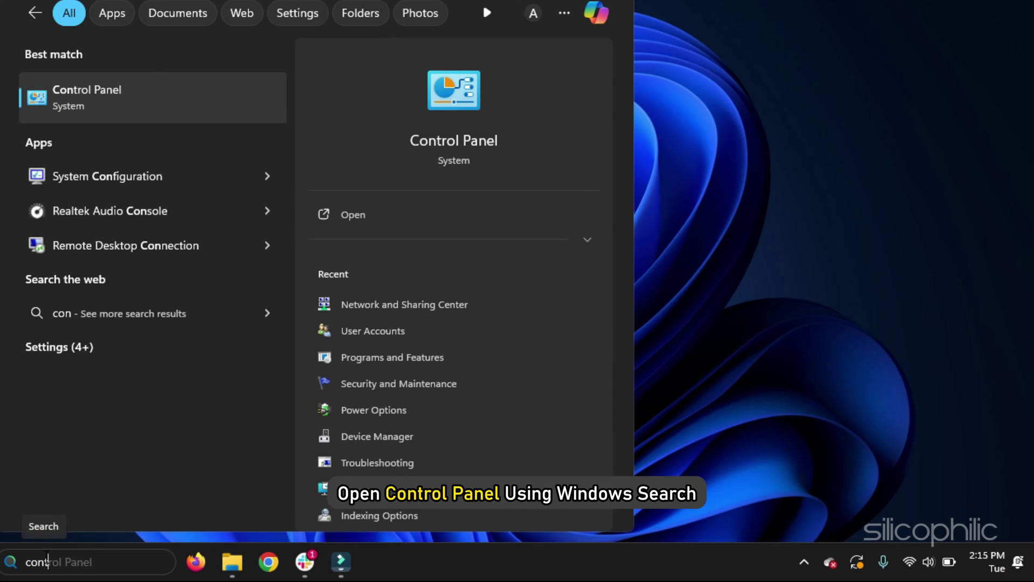
pyautogui.write('rol Panel')
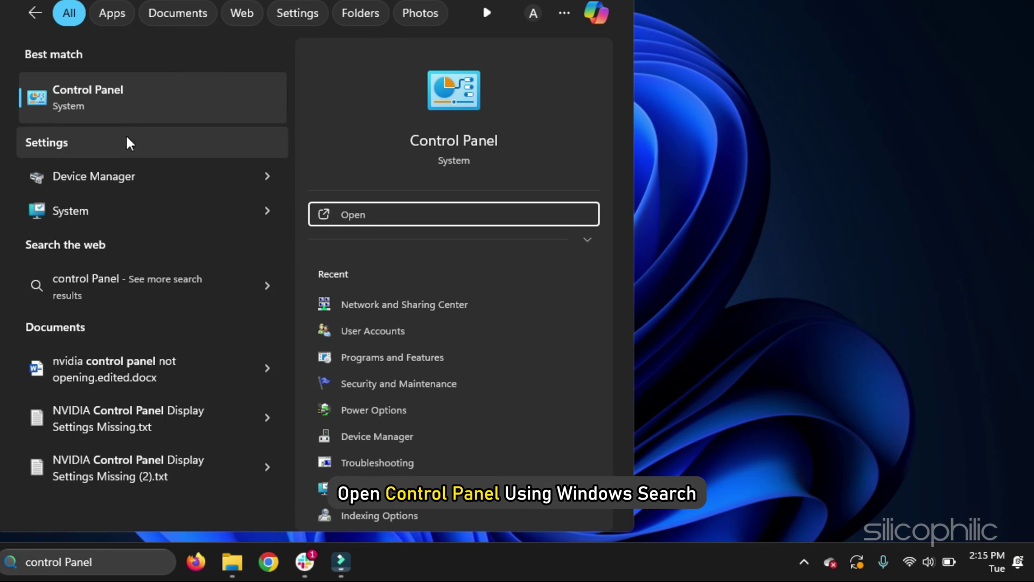
pyautogui.click(114, 298)
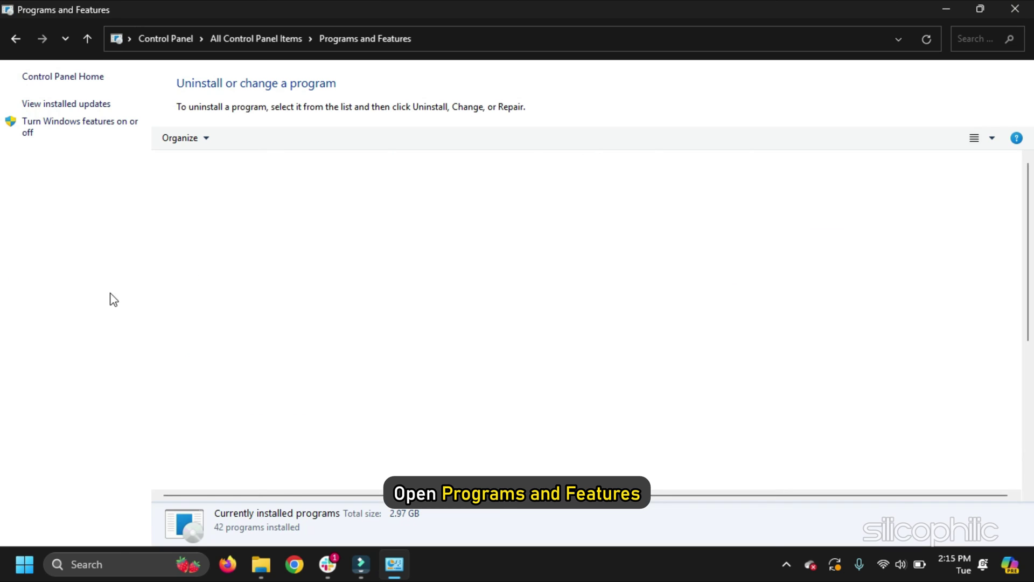
pyautogui.rightClick(285, 379)
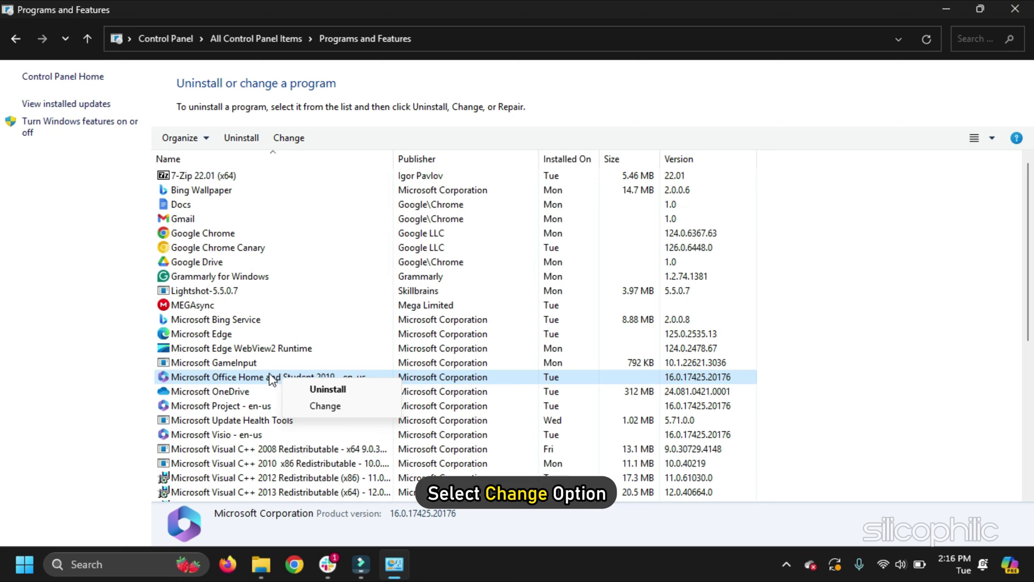
pyautogui.click(331, 407)
pyautogui.click(711, 363)
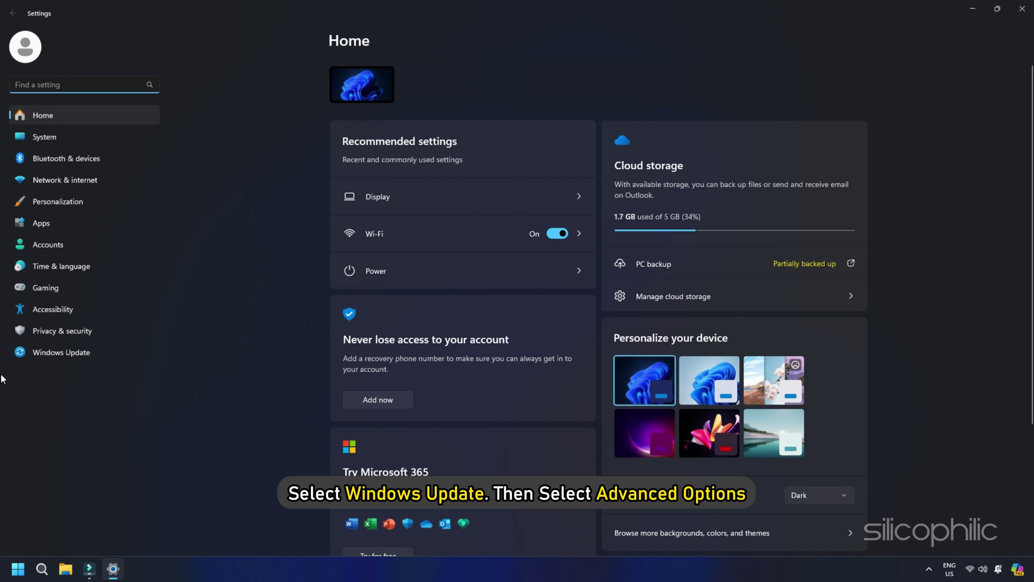
# Step: Turn on 'Receive updates for other Microsoft products' in Windows Update advanced options
pyautogui.click(56, 359)
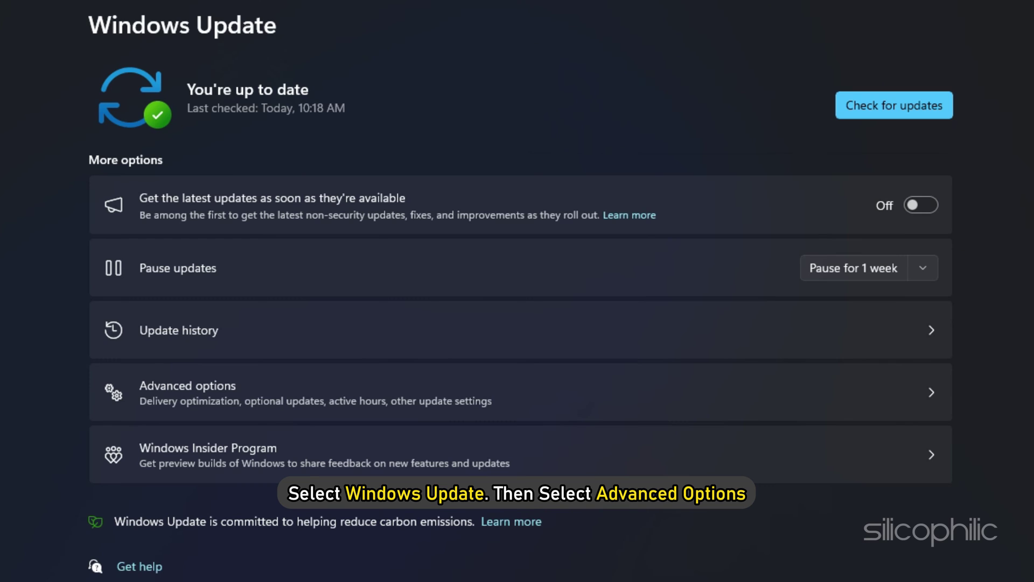
pyautogui.click(547, 390)
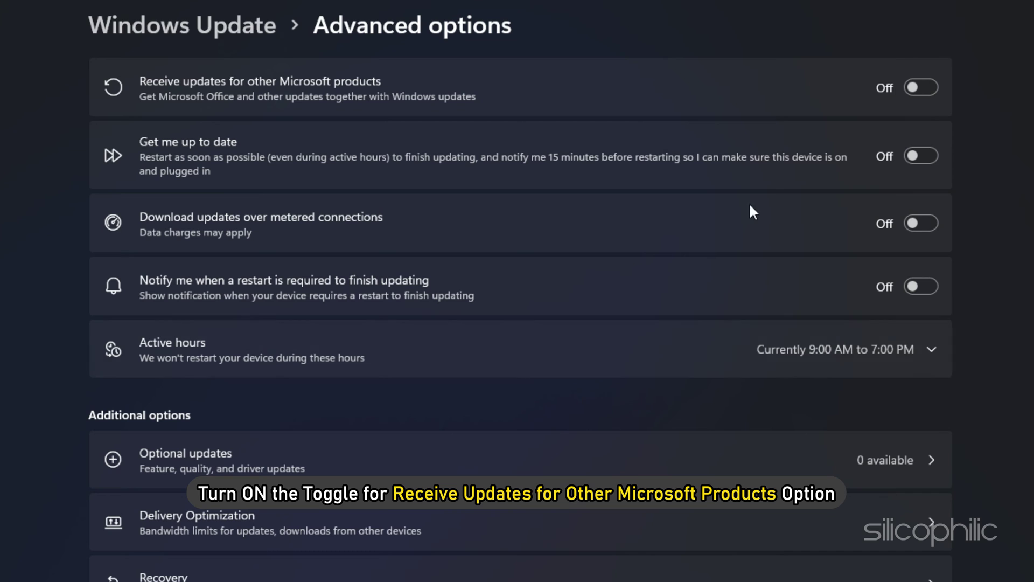
pyautogui.click(922, 93)
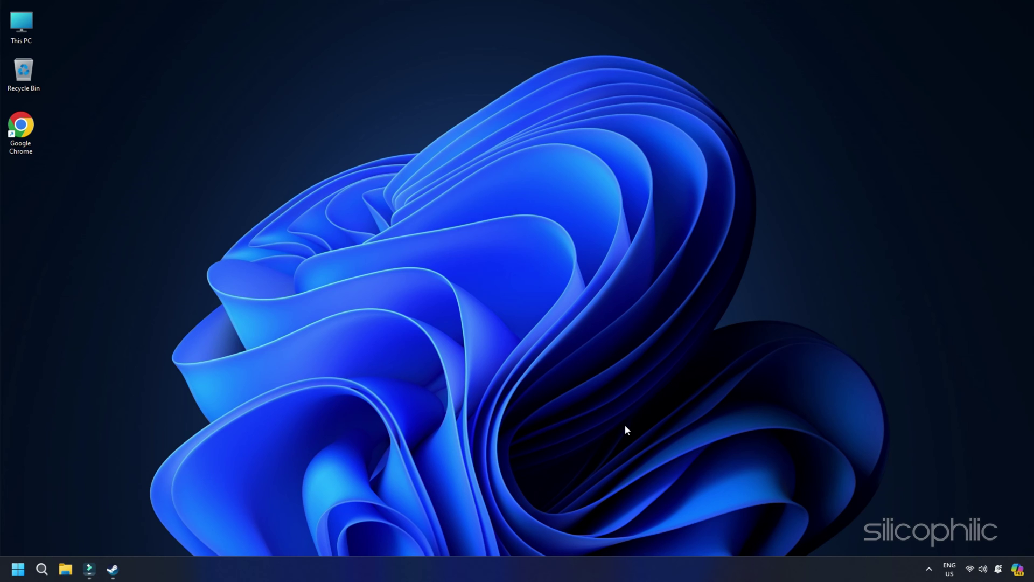
# Step: End the Steam Client WebHelper task in Task Manager, then close Task Manager
pyautogui.rightClick(596, 562)
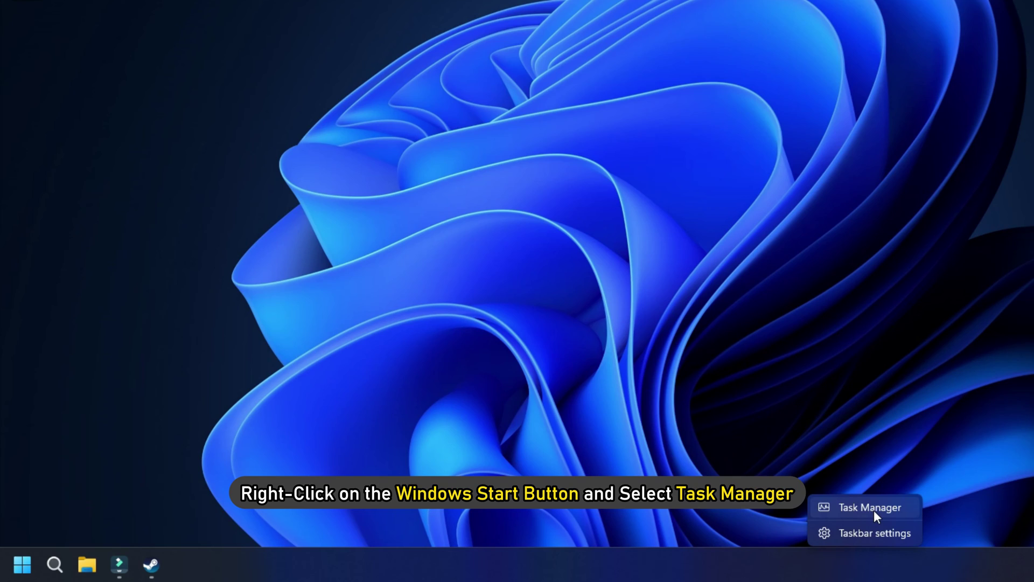
pyautogui.click(874, 509)
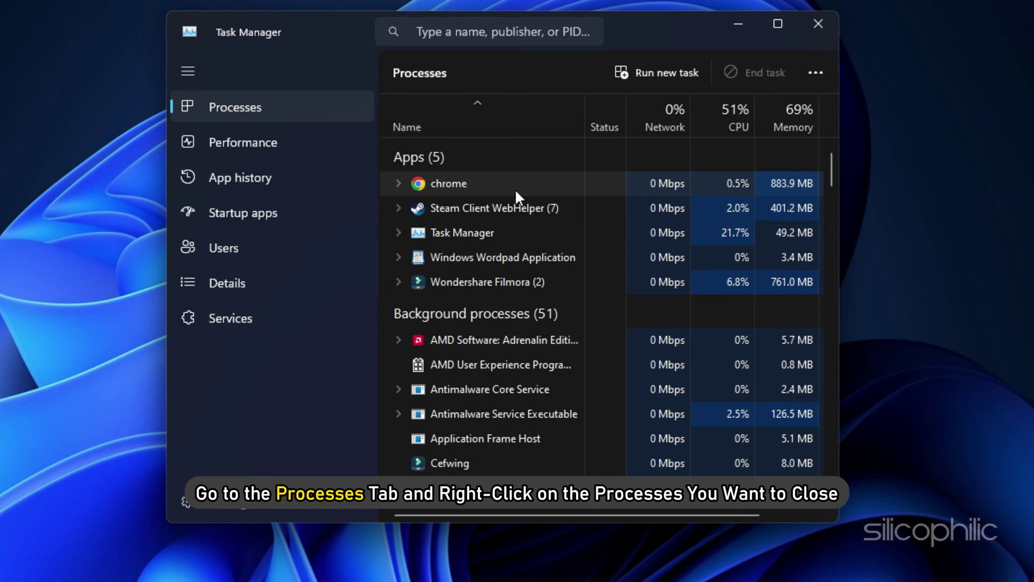
pyautogui.rightClick(536, 209)
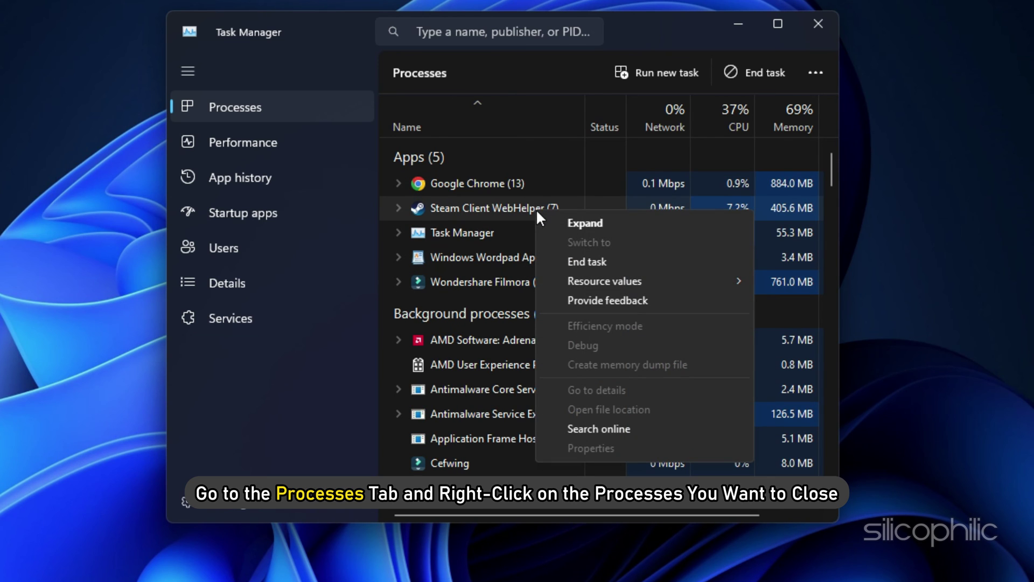
pyautogui.click(638, 261)
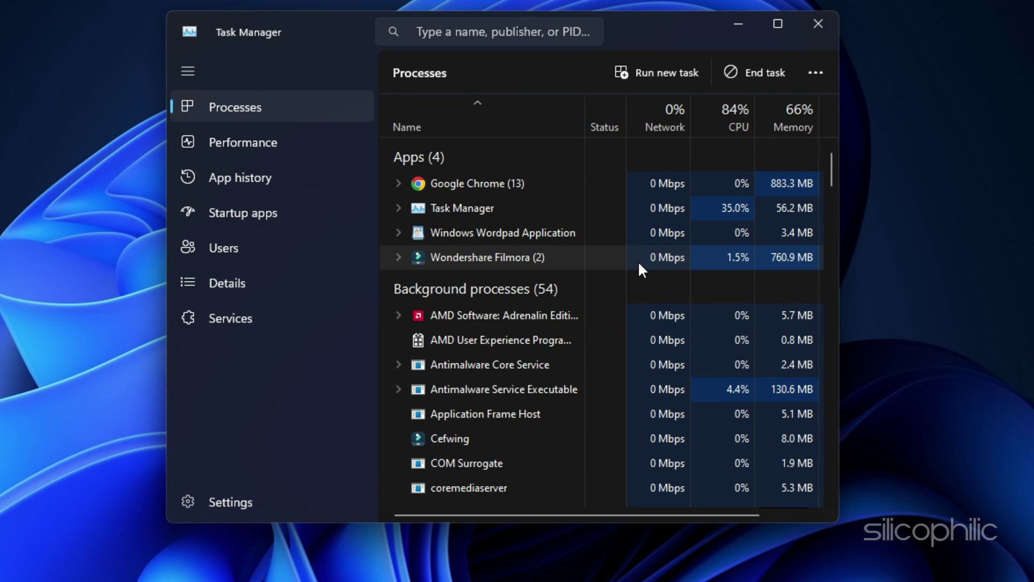
pyautogui.click(818, 23)
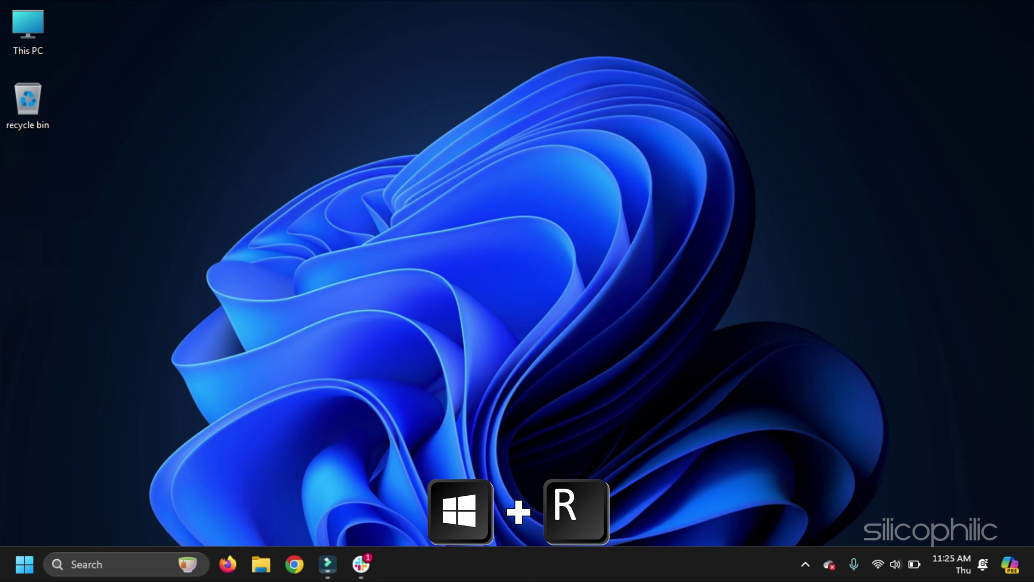
# Step: Uninstall Microsoft Office Home and Student 2019 via appwiz.cpl from the Run box
pyautogui.press('super+r')
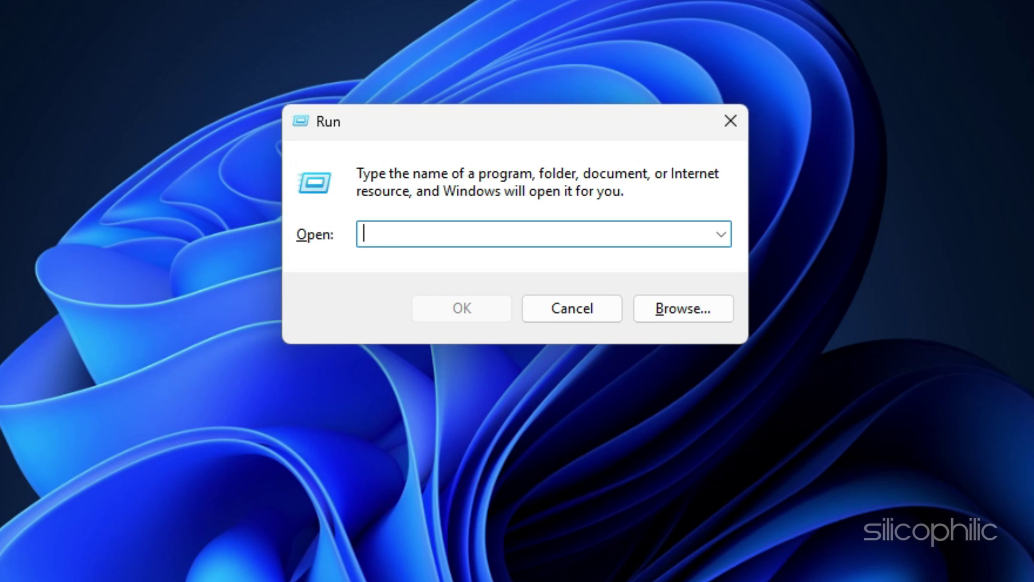
pyautogui.write('appwiz.cpl')
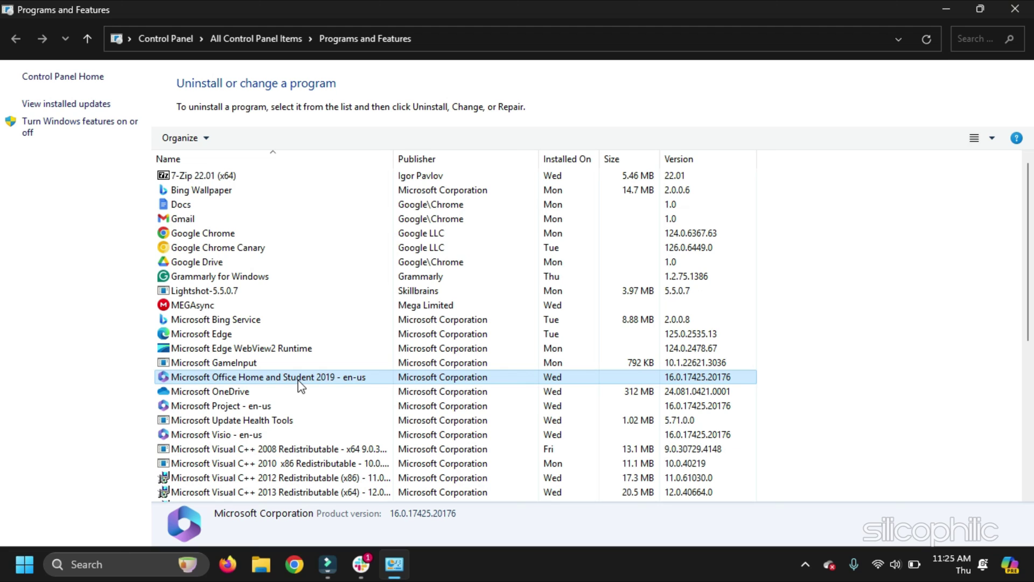
pyautogui.rightClick(299, 387)
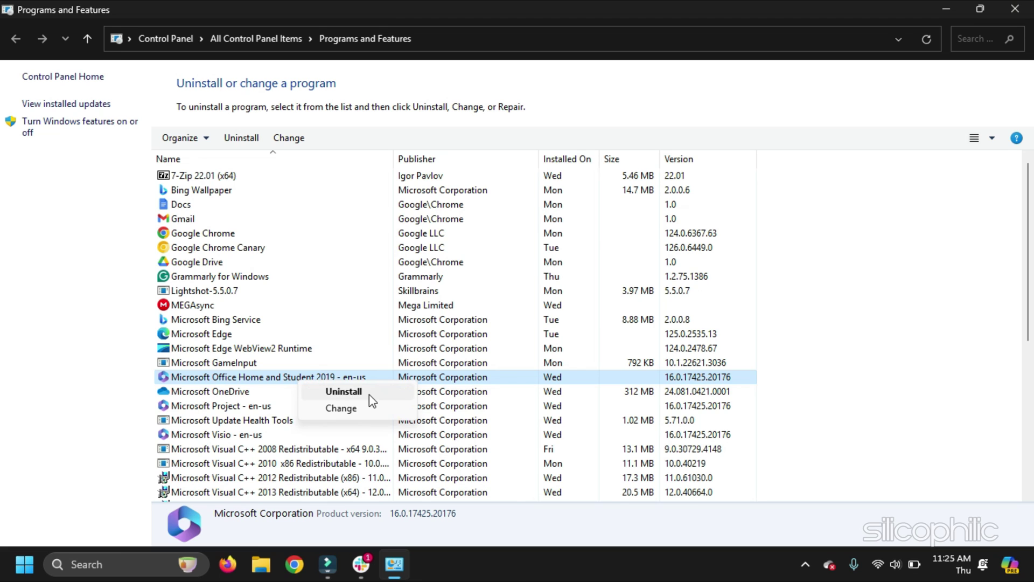
pyautogui.click(369, 394)
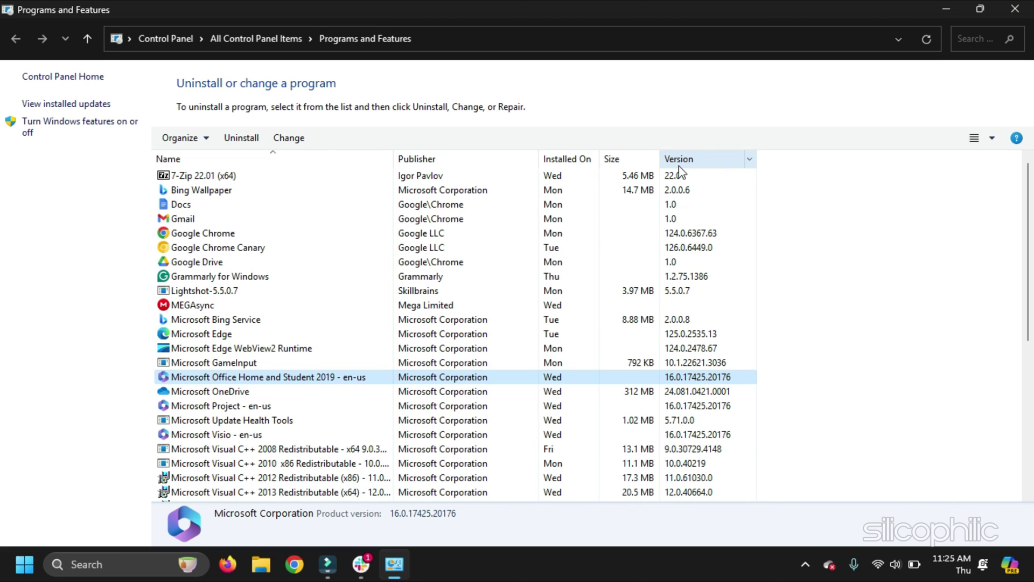